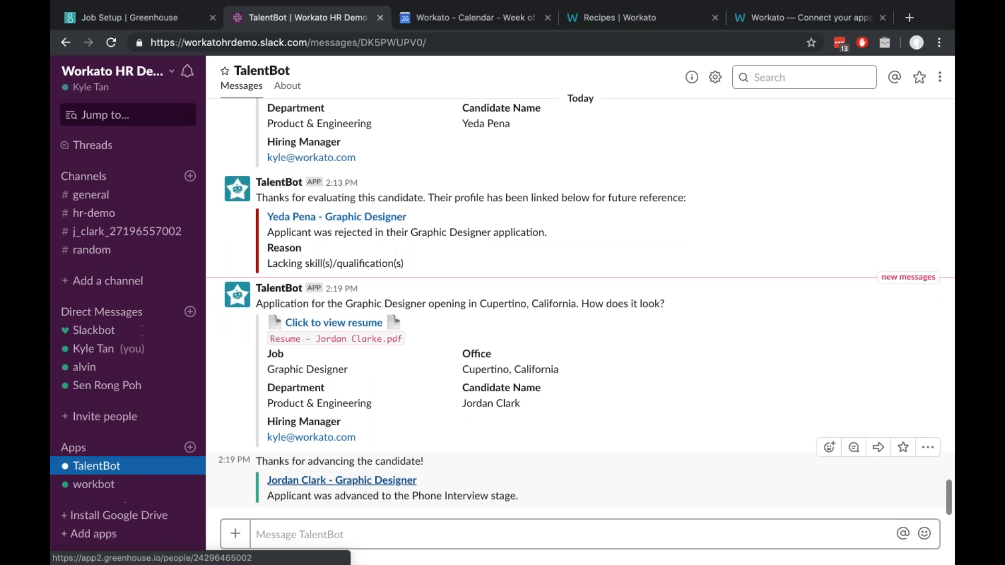
# - Check TalentBot's message about advancing the candidate and review the opening messages in the candidate's interview channel
pyautogui.moveTo(308, 461); pyautogui.dragTo(421, 461)
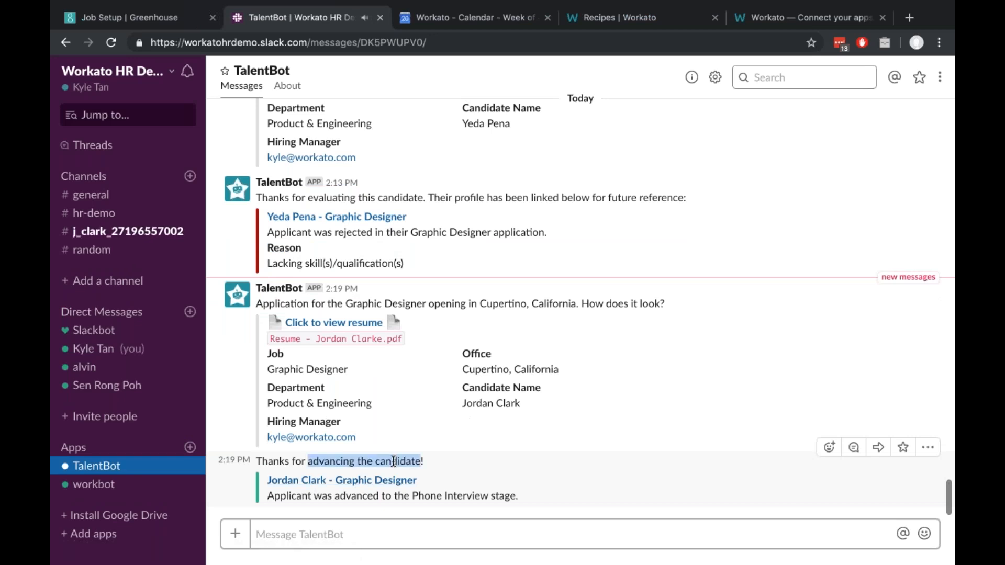
pyautogui.moveTo(294, 498); pyautogui.dragTo(505, 495)
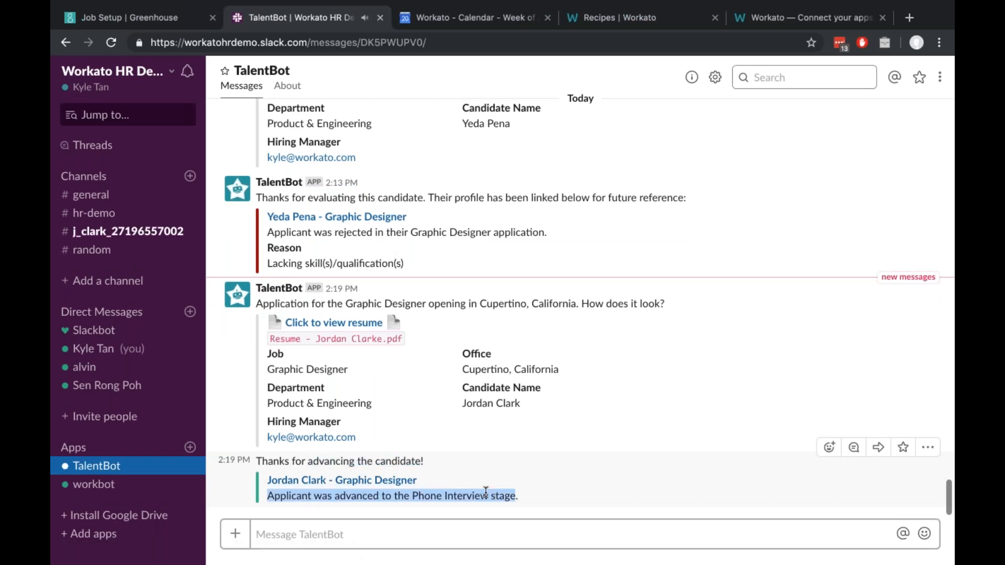
pyautogui.click(451, 499)
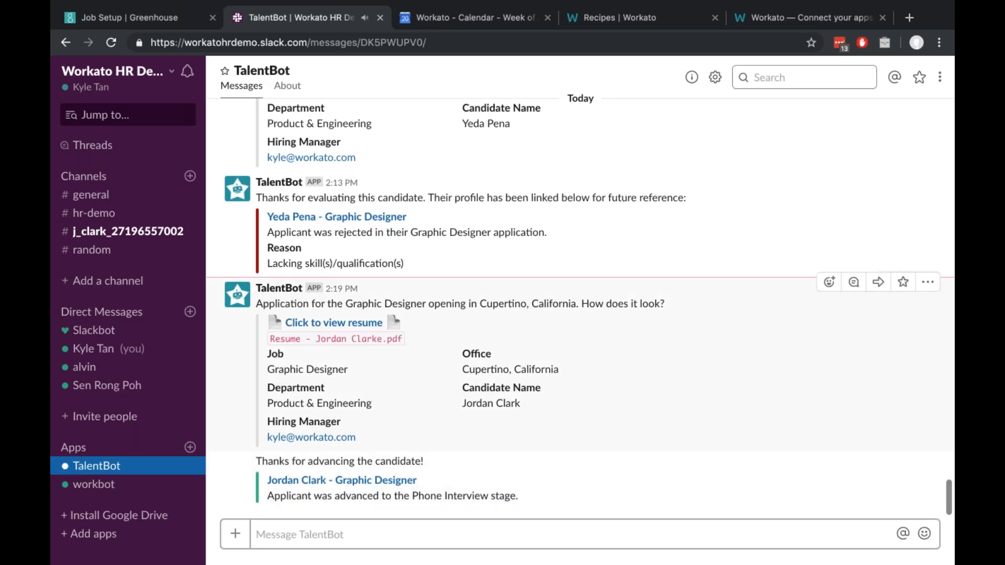
pyautogui.click(150, 233)
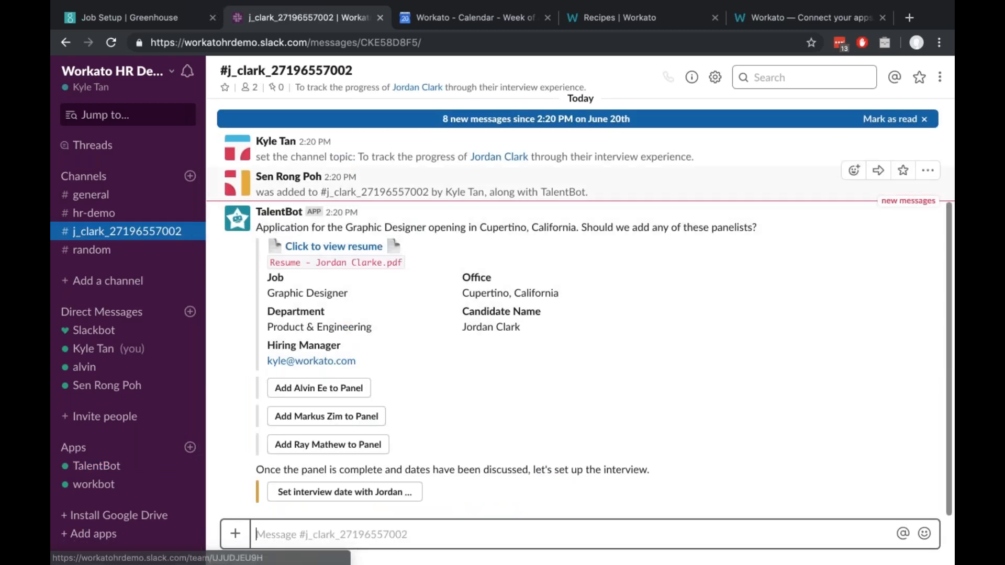
pyautogui.scroll(3, 388, 198)
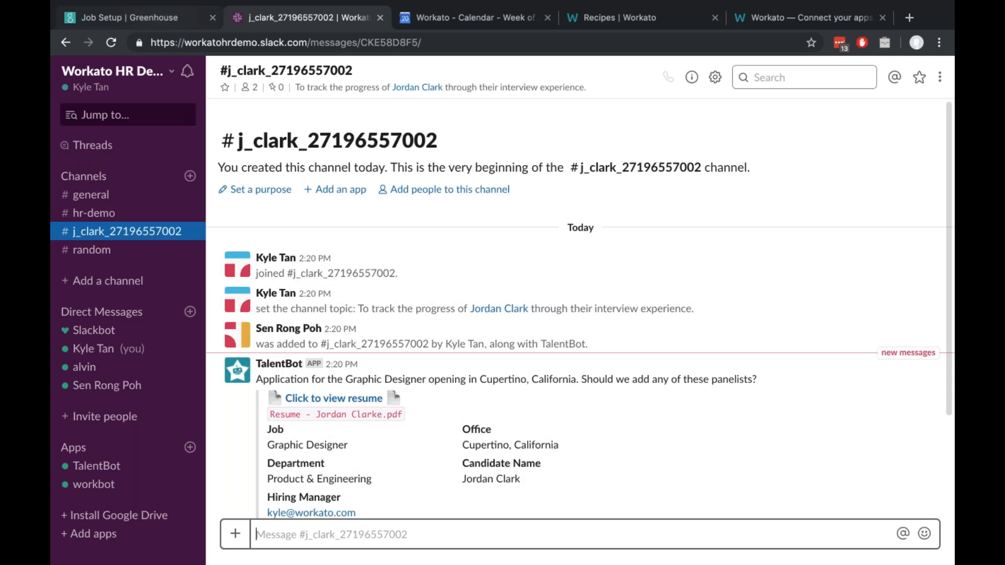
# - Switch to Greenhouse and examine the Hiring Team roles in the Graphic Designer job setup
pyautogui.hotkey('ctrl', 'shift', 'Tab')
pyautogui.scroll(-5, 435, 331)
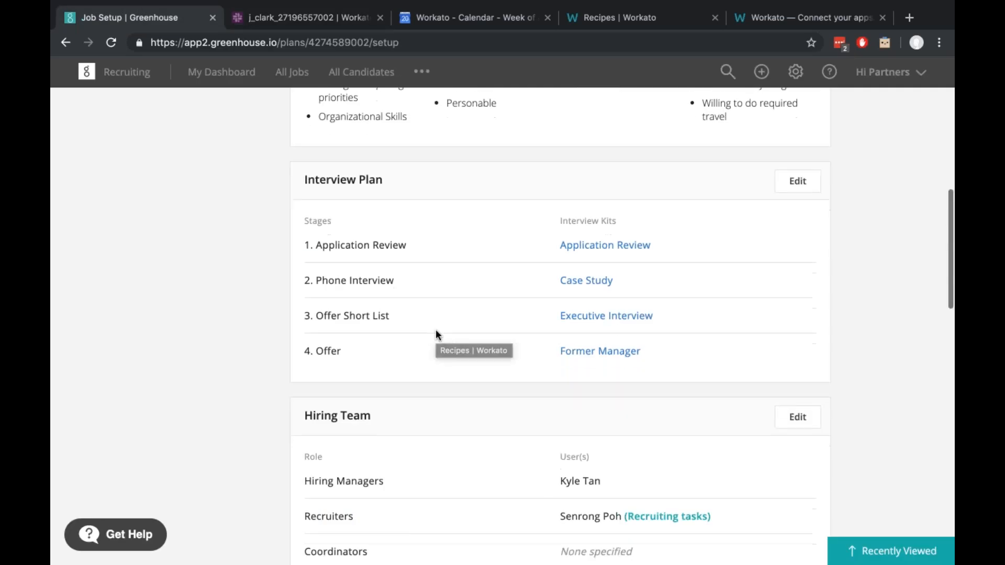
pyautogui.moveTo(325, 278); pyautogui.dragTo(384, 282)
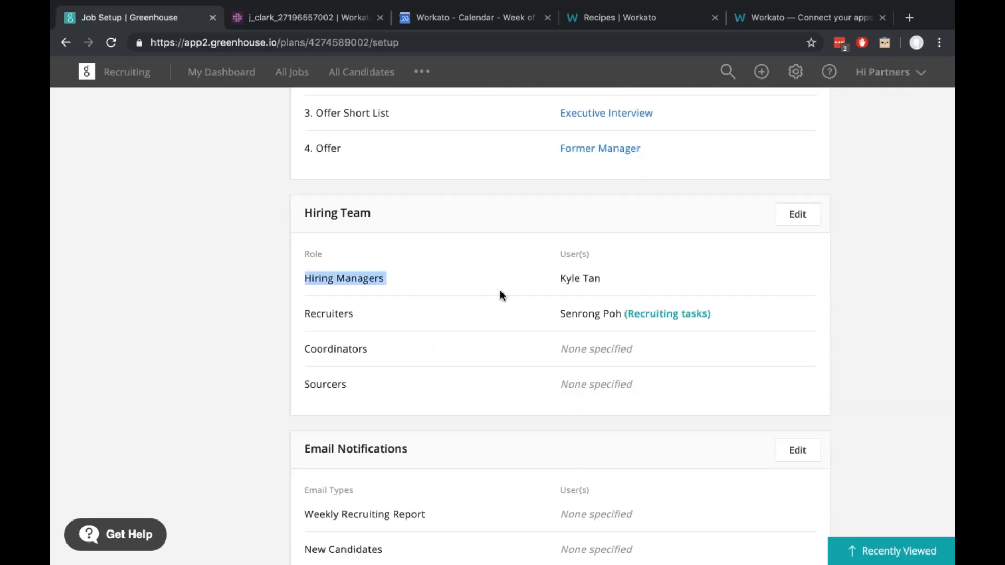
pyautogui.click(338, 326)
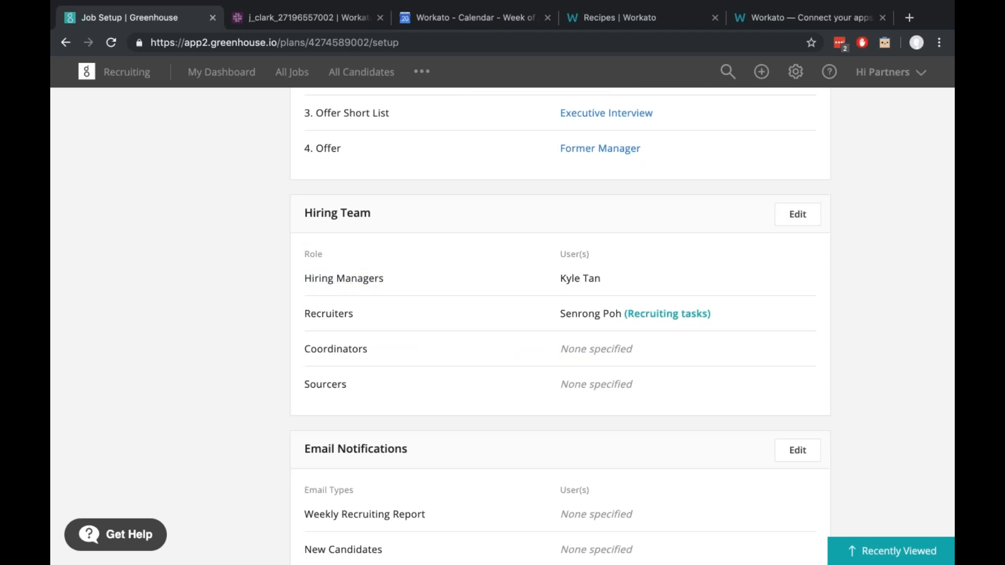
pyautogui.click(314, 17)
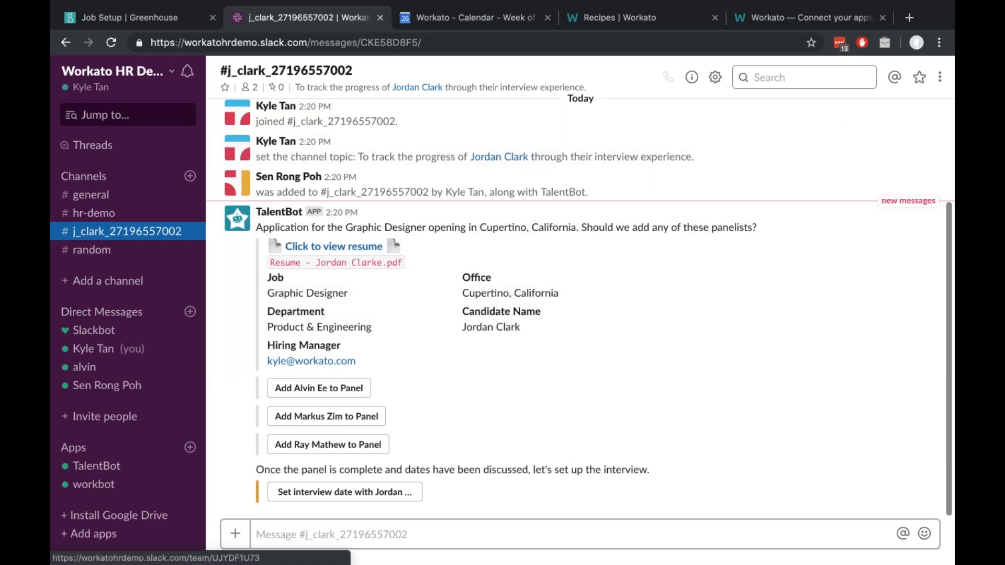
# - Examine the default interviewers in the Case Study interview kit of the Graphic Designer job's Phone Interview stage in Greenhouse
pyautogui.click(184, 27)
pyautogui.scroll(10, 306, 230)
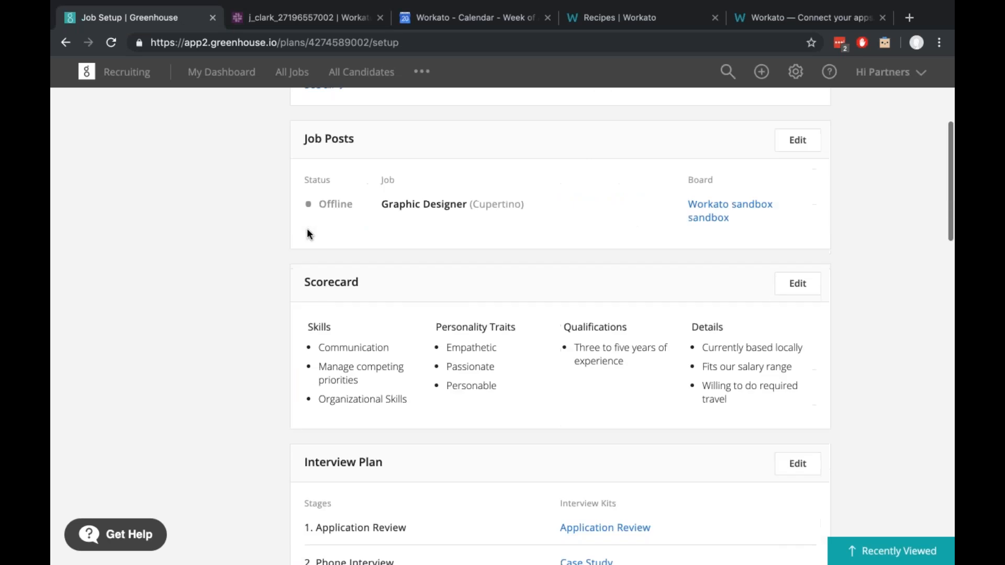
pyautogui.scroll(3, 307, 228)
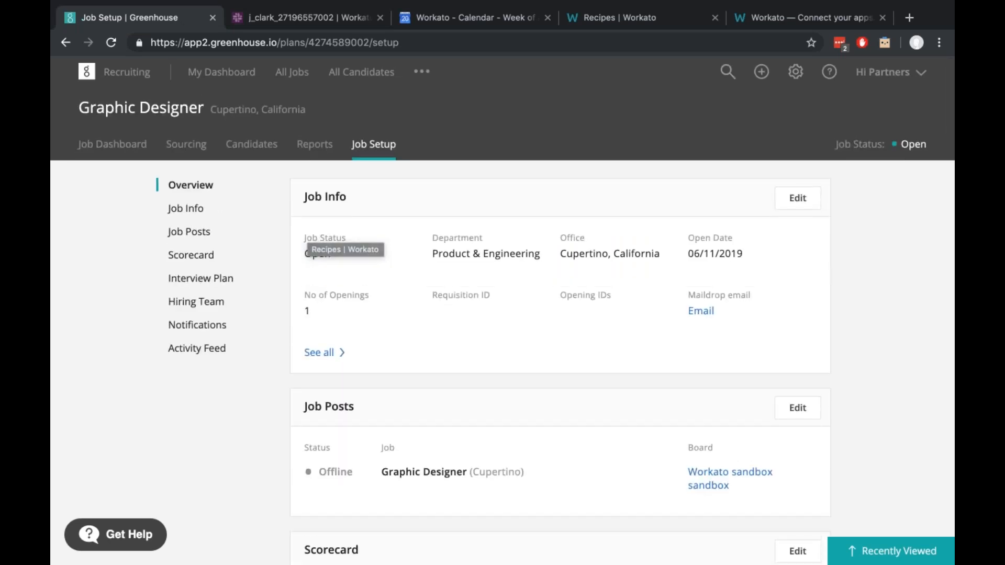
pyautogui.click(217, 279)
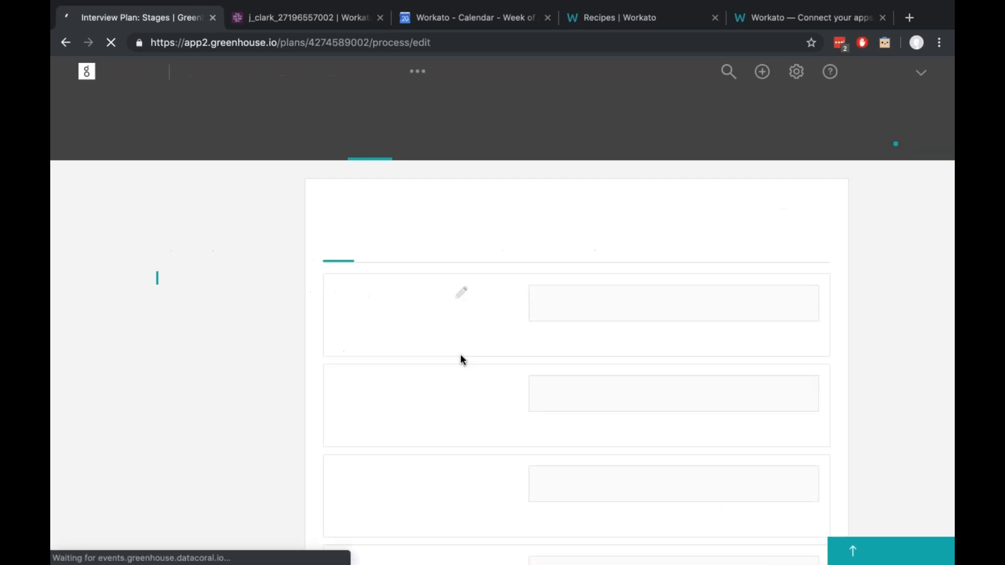
pyautogui.scroll(-2, 460, 359)
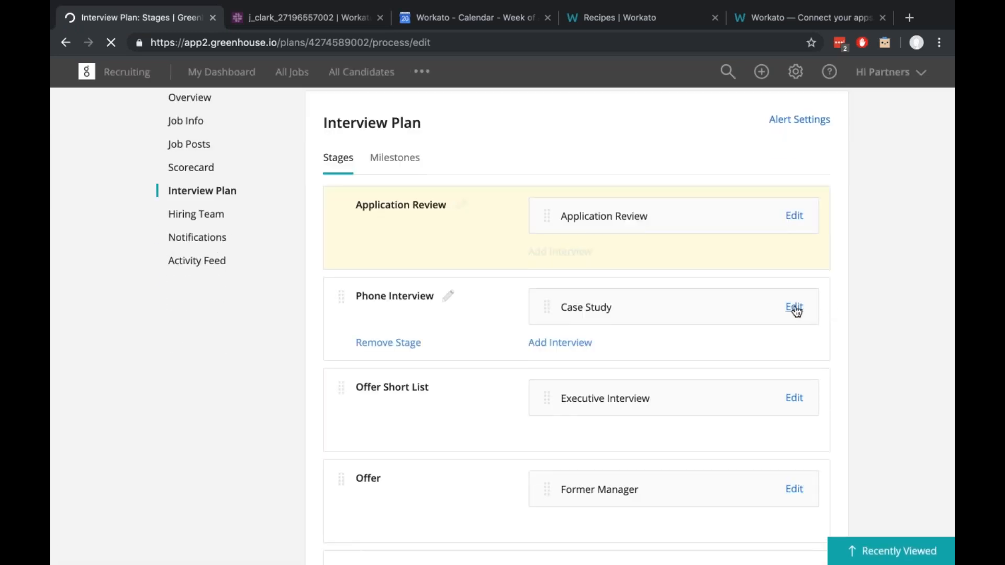
pyautogui.click(794, 308)
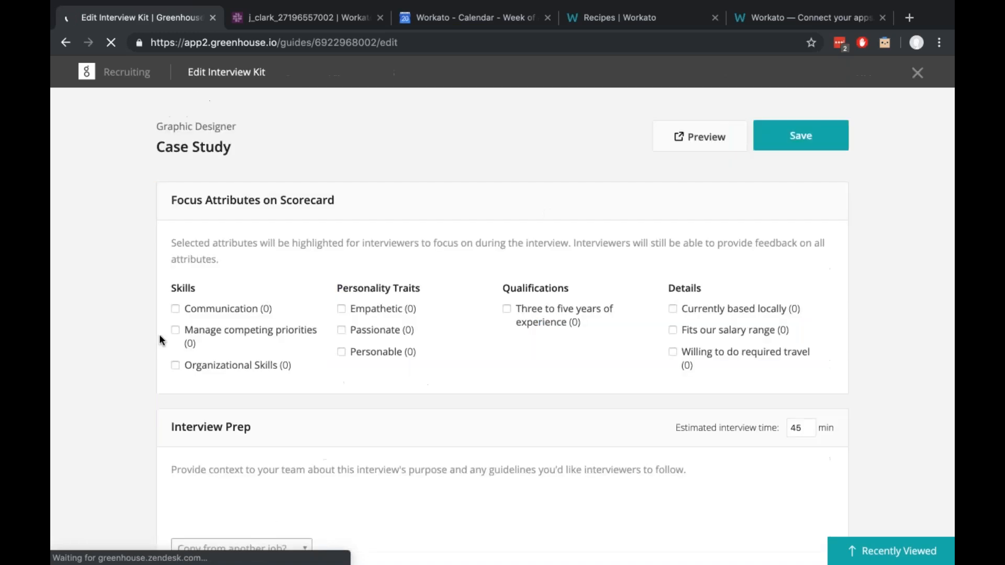
pyautogui.scroll(-3, 159, 339)
pyautogui.scroll(-9, 159, 335)
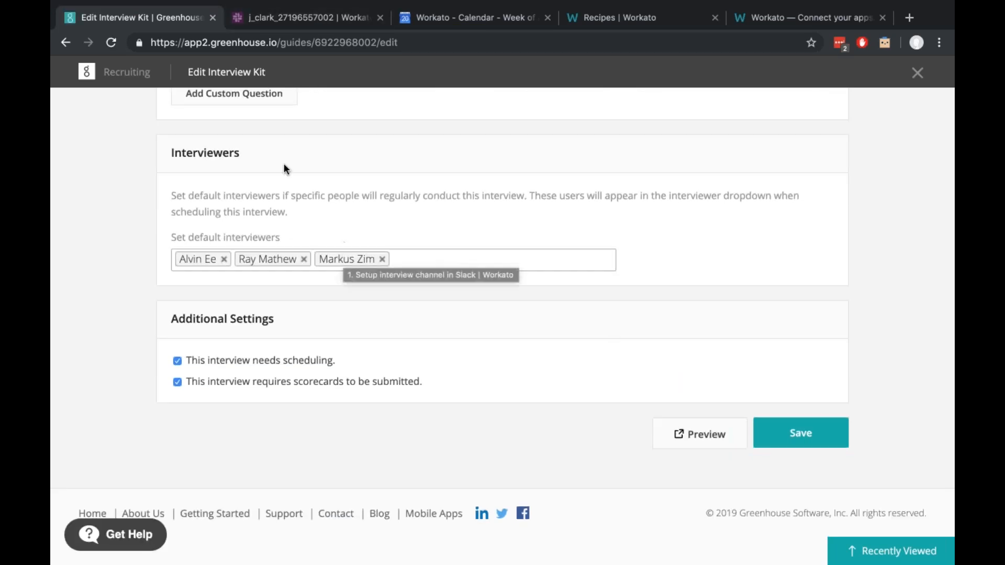
pyautogui.hscroll(-5, 284, 163)
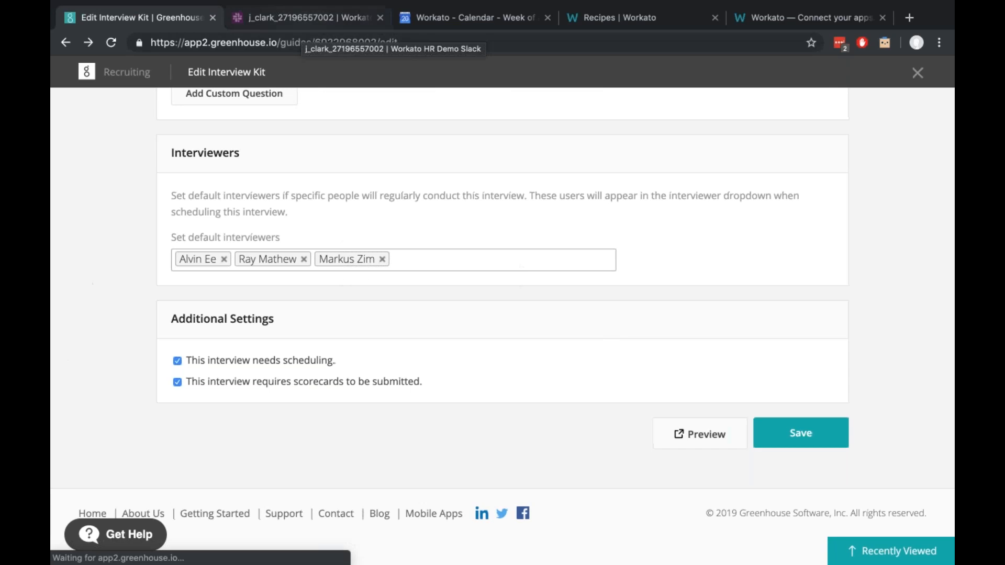
# - Switch to Slack, add the first suggested panelist to the interview panel and read TalentBot's welcome message
pyautogui.click(297, 21)
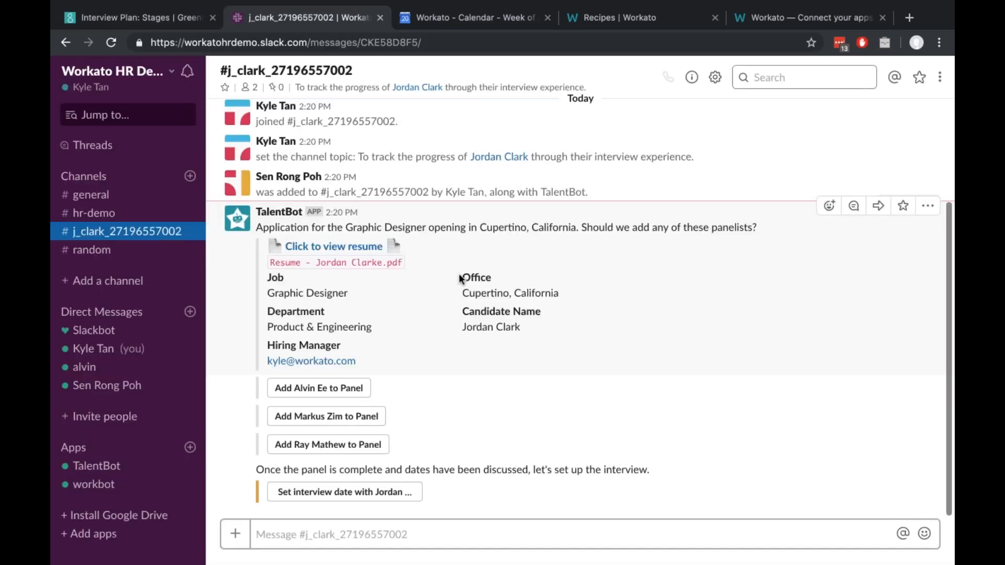
pyautogui.click(351, 392)
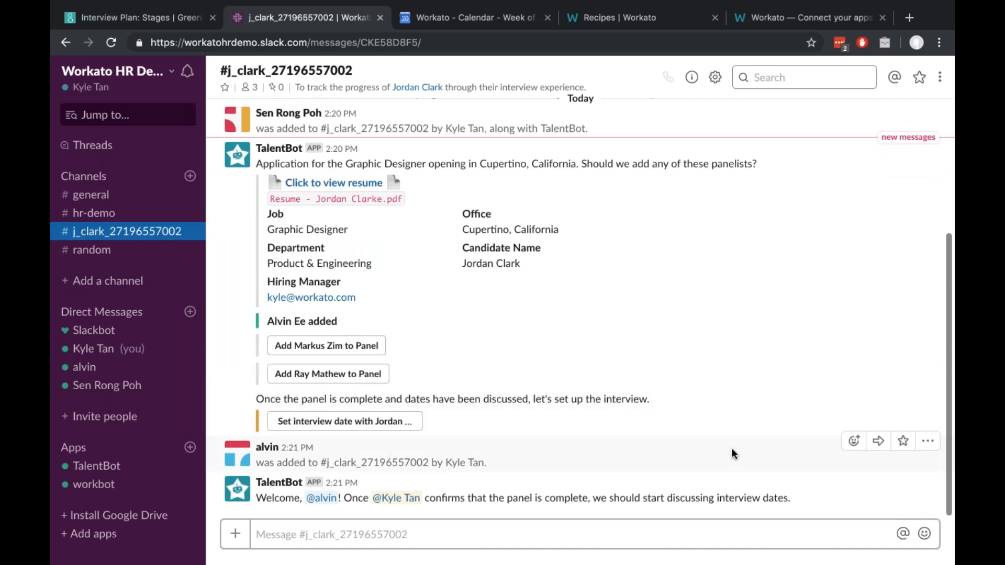
pyautogui.doubleClick(271, 497)
pyautogui.moveTo(271, 497); pyautogui.dragTo(482, 501)
pyautogui.click(482, 501)
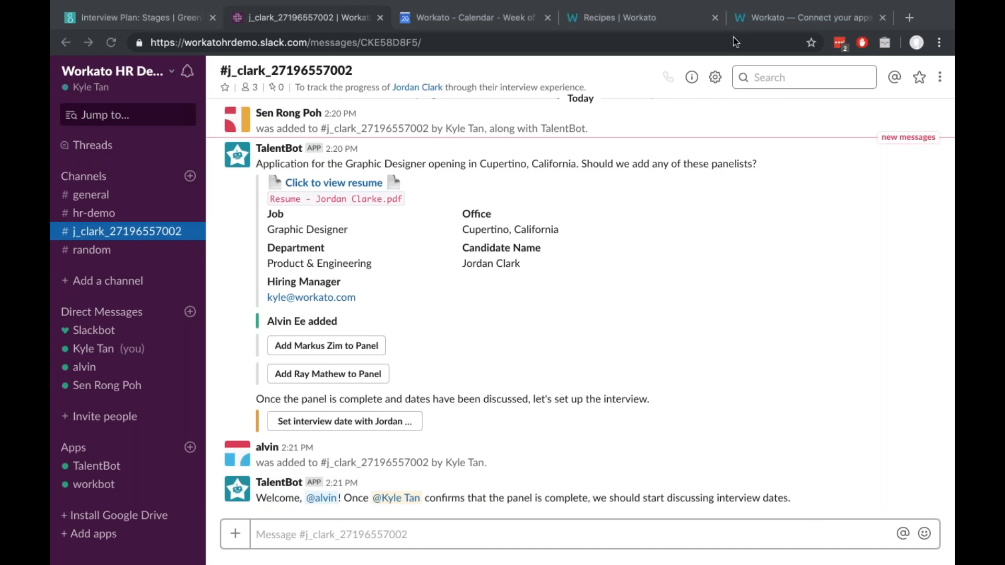
# - Switch to Workato, delete the existing "New recipe" from the 04. Live Demo folder and close its page
pyautogui.click(792, 21)
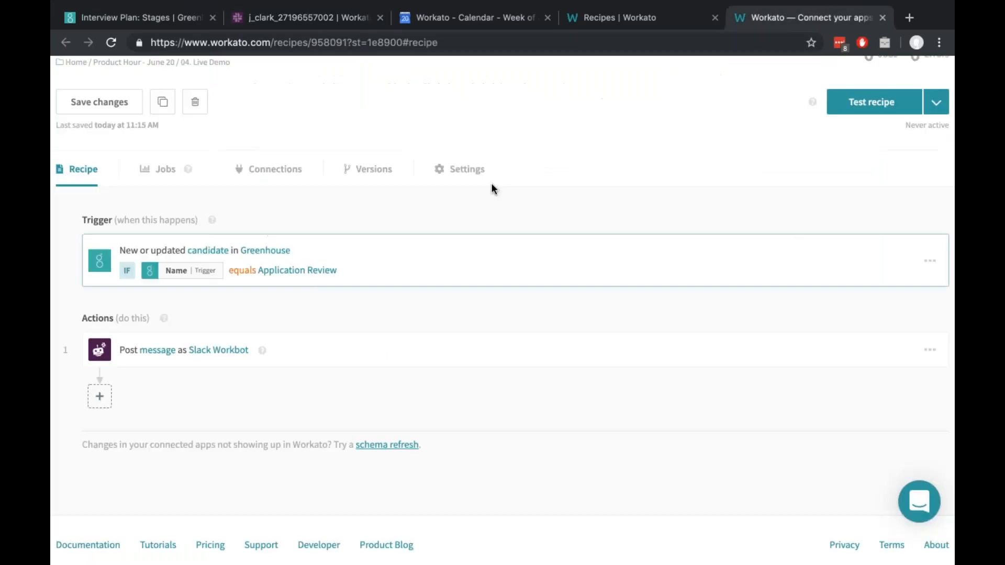
pyautogui.click(195, 181)
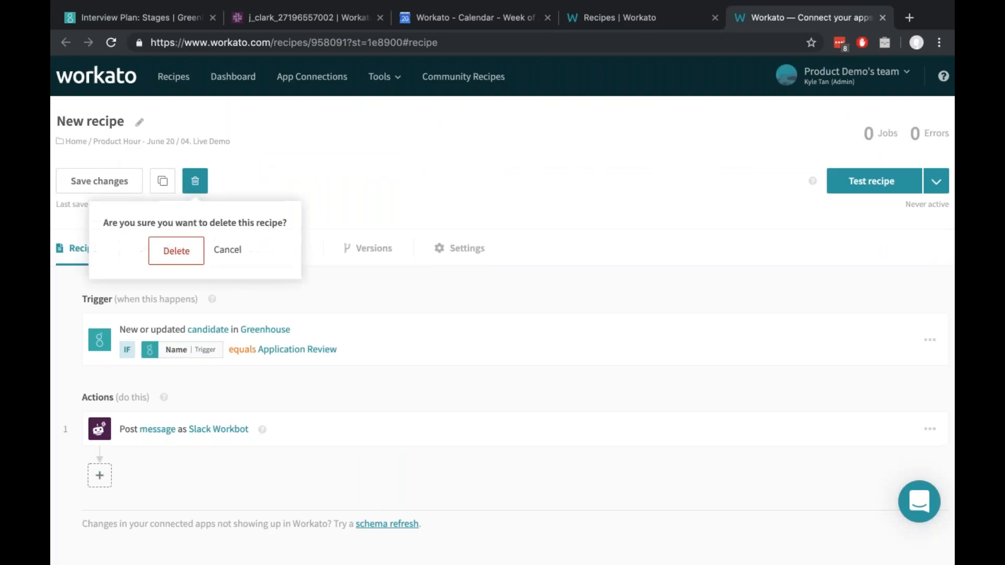
pyautogui.click(175, 251)
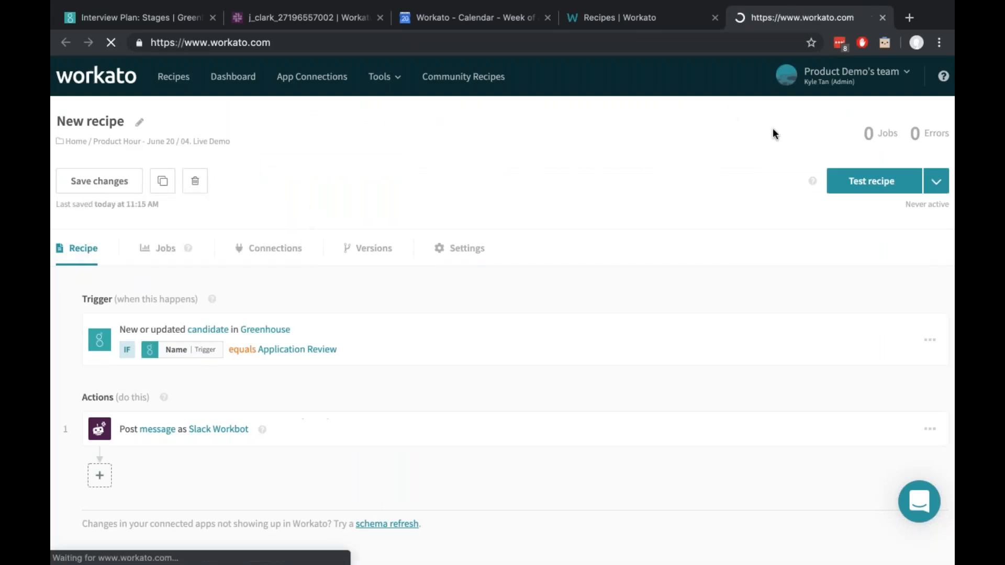
pyautogui.click(882, 18)
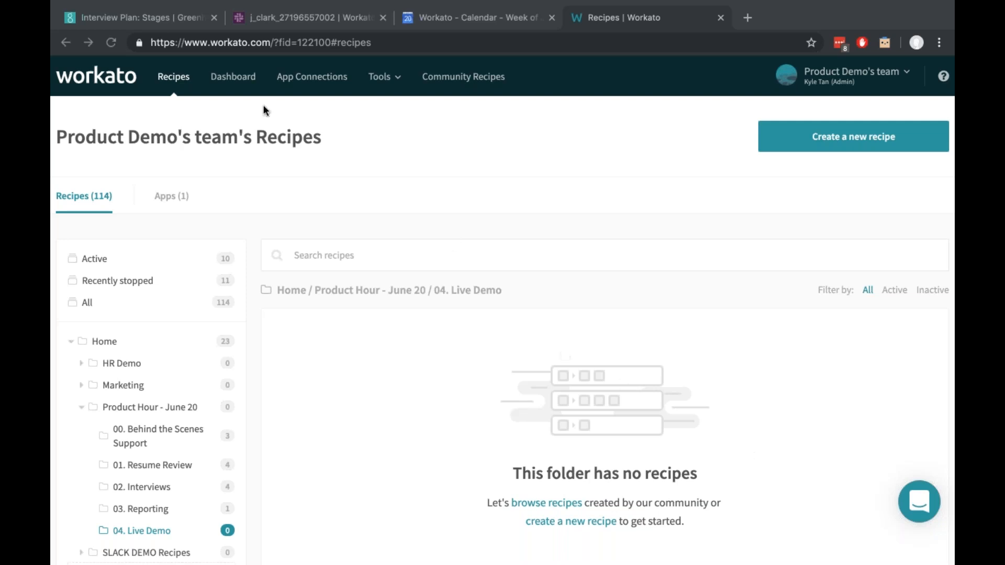
# - Create a new recipe in Workato's 04. Live Demo folder, skipping the guided setup
pyautogui.click(168, 16)
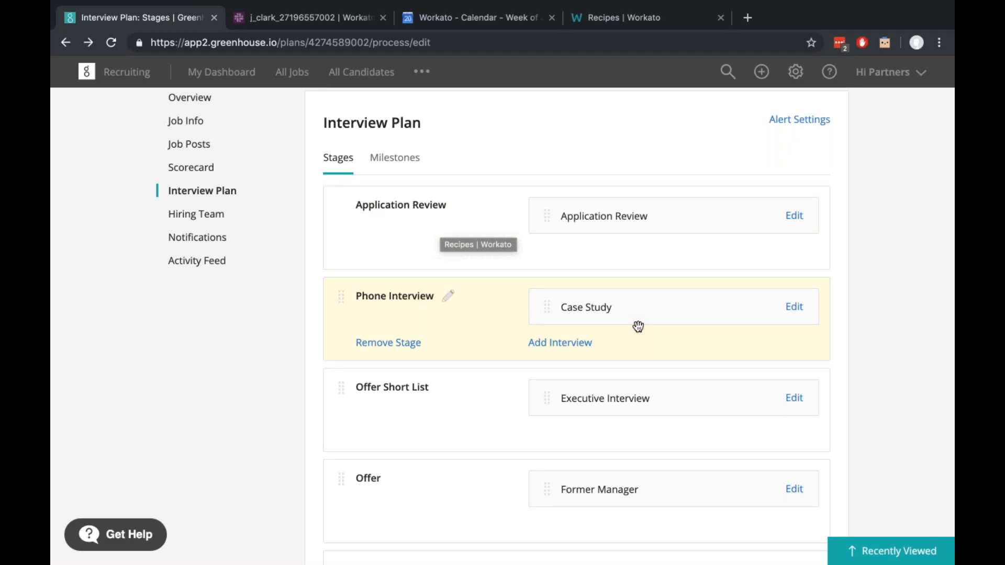
pyautogui.click(627, 19)
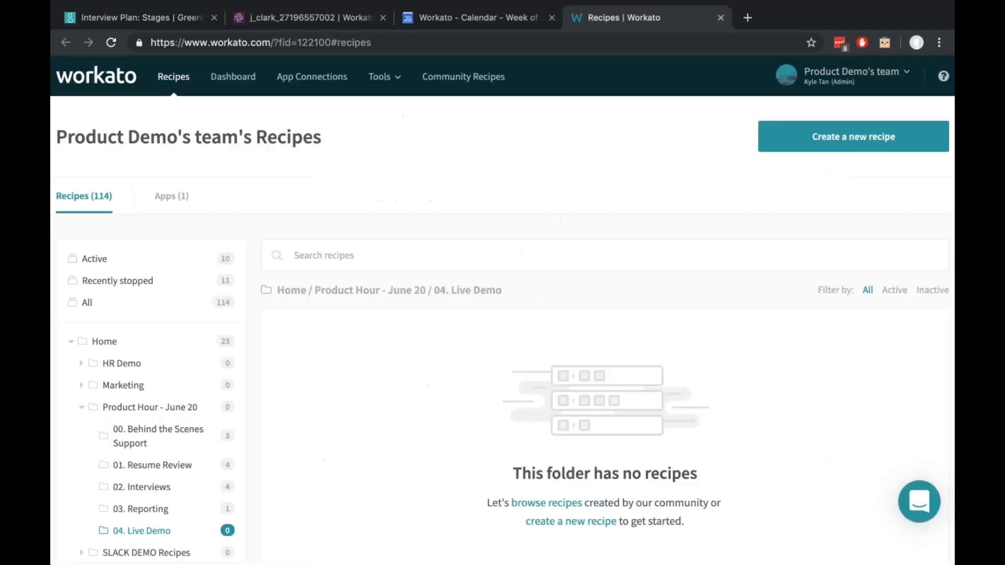
pyautogui.click(802, 142)
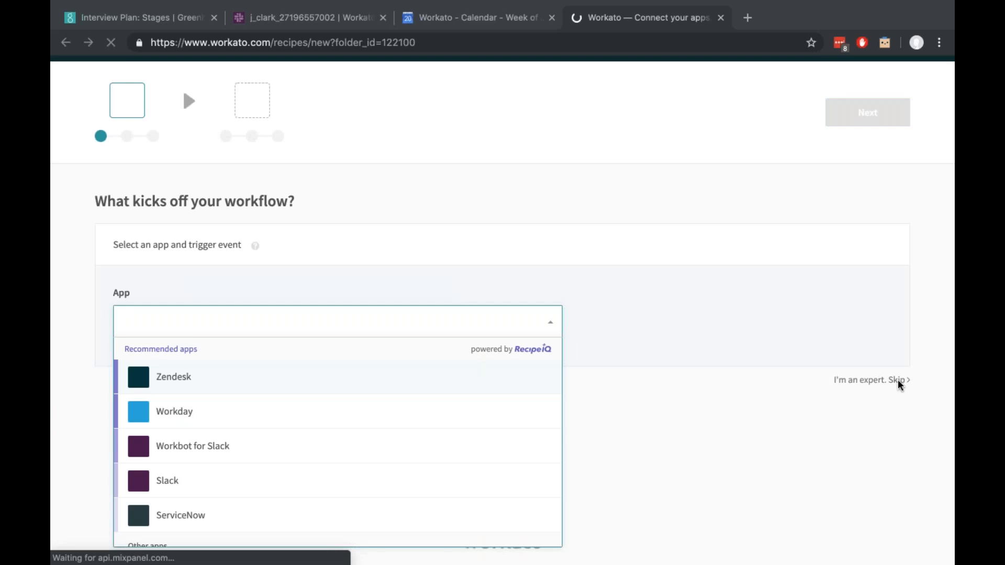
pyautogui.click(832, 381)
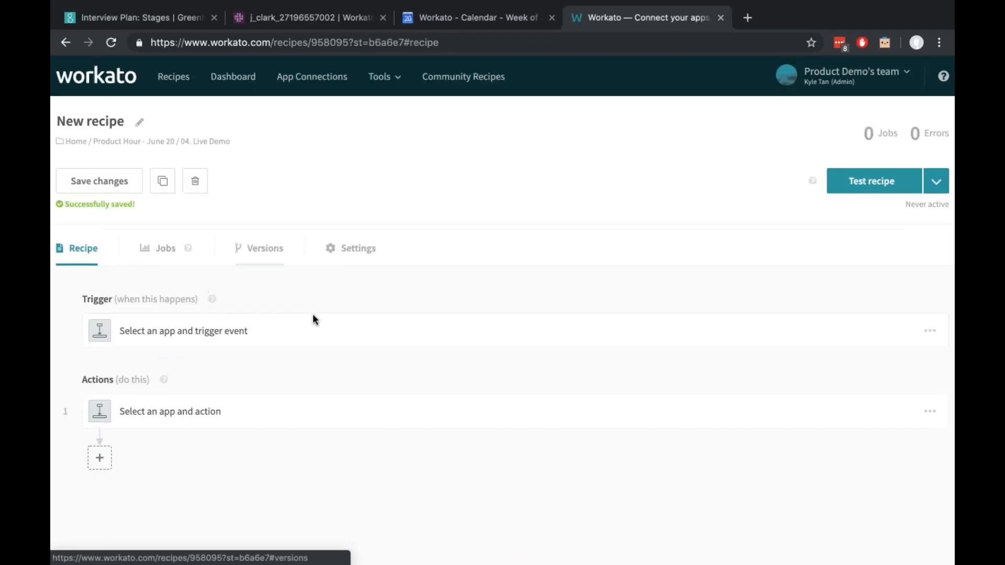
# - Set the recipe trigger to Greenhouse's "Candidate stage changed" event and link an existing Greenhouse connection
pyautogui.click(322, 349)
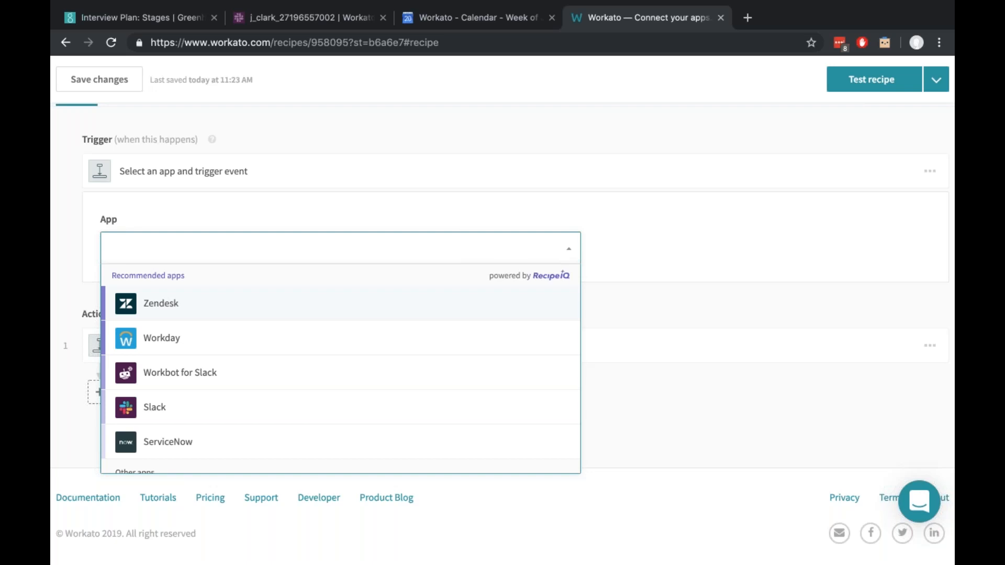
pyautogui.write('green')
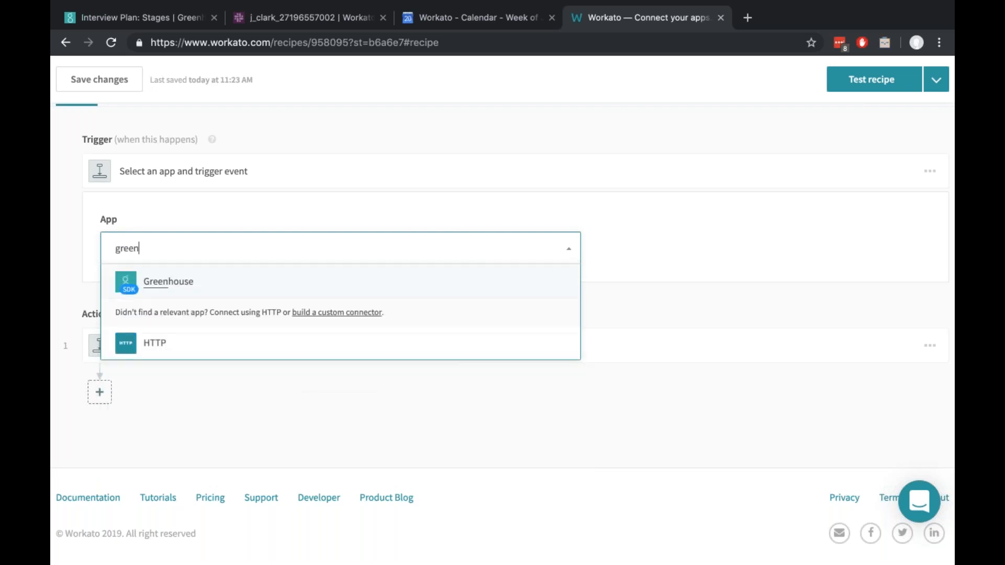
pyautogui.press('Return')
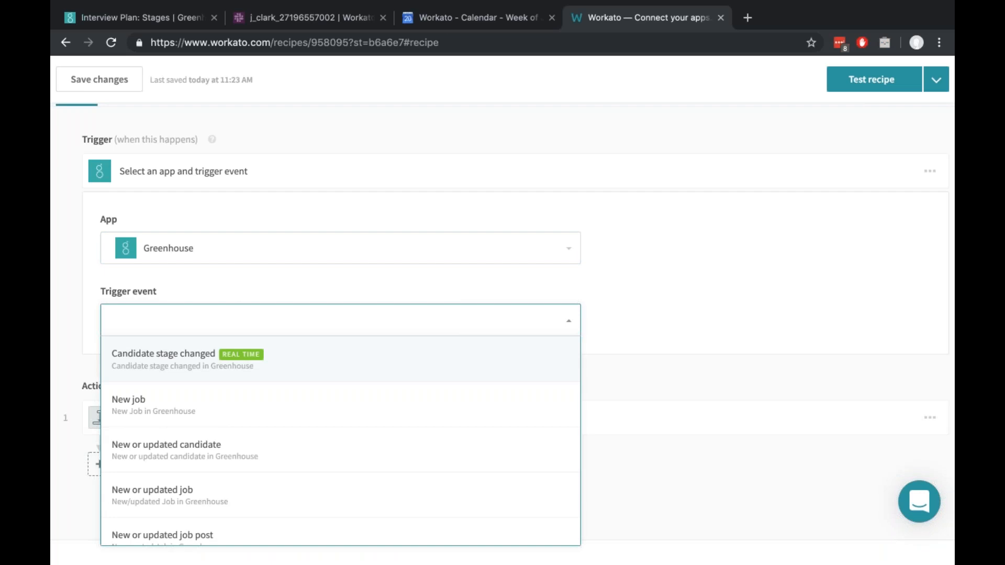
pyautogui.click(320, 24)
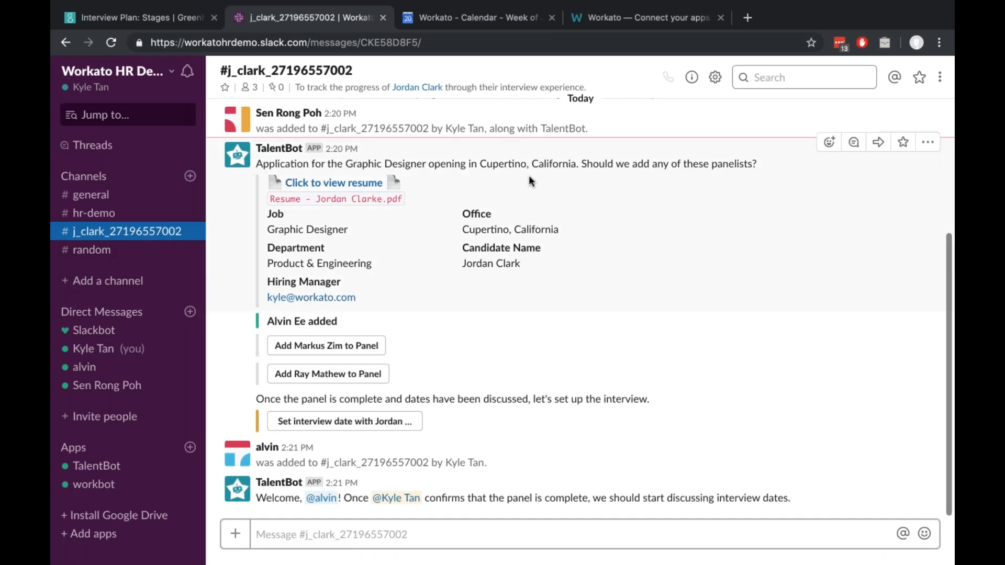
pyautogui.click(613, 17)
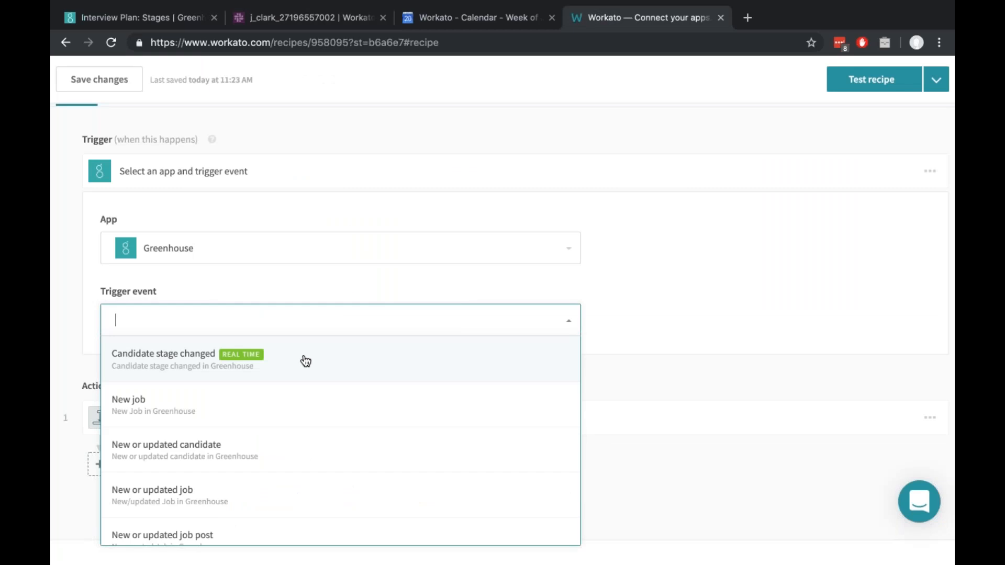
pyautogui.click(306, 362)
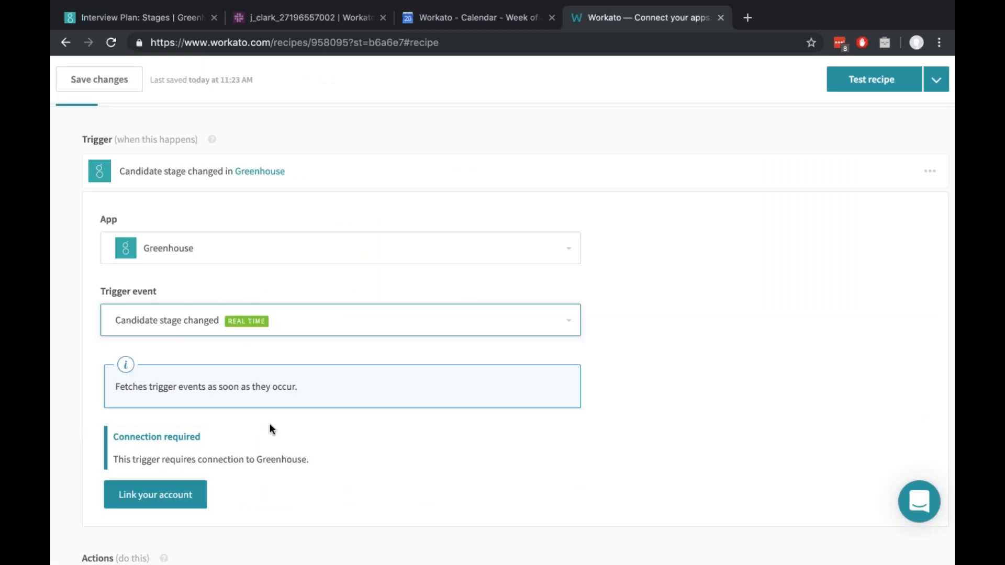
pyautogui.click(155, 495)
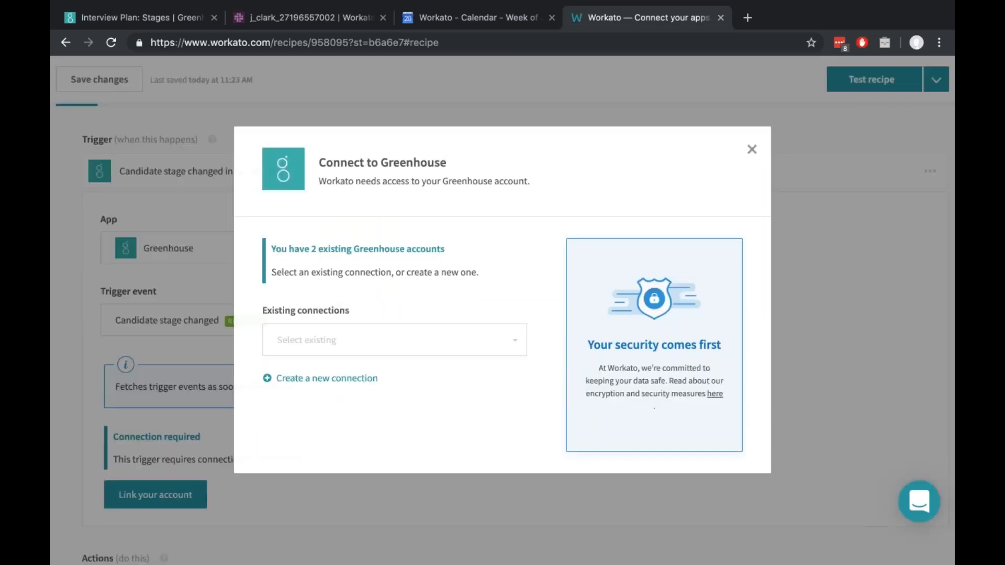
pyautogui.click(418, 387)
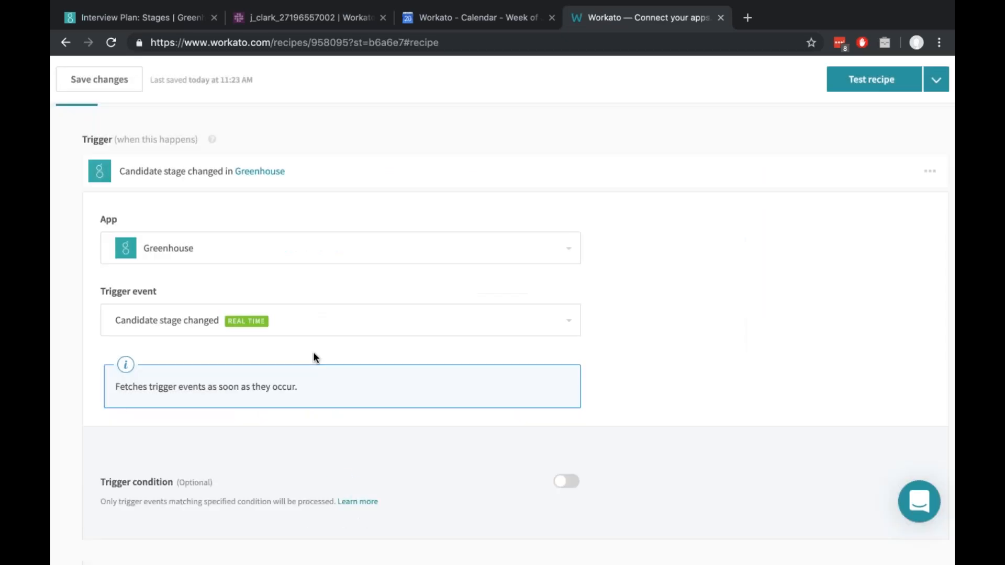
# - Enable the optional trigger condition on the Candidate stage changed trigger
pyautogui.scroll(-1, 313, 357)
pyautogui.scroll(3, 467, 312)
pyautogui.scroll(1, 467, 313)
pyautogui.scroll(-5, 482, 417)
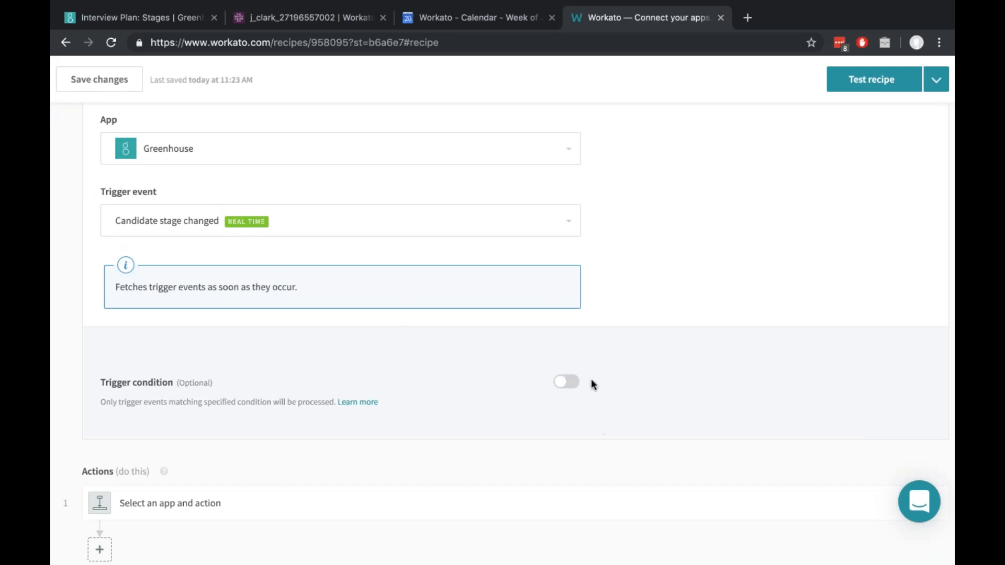
pyautogui.click(574, 387)
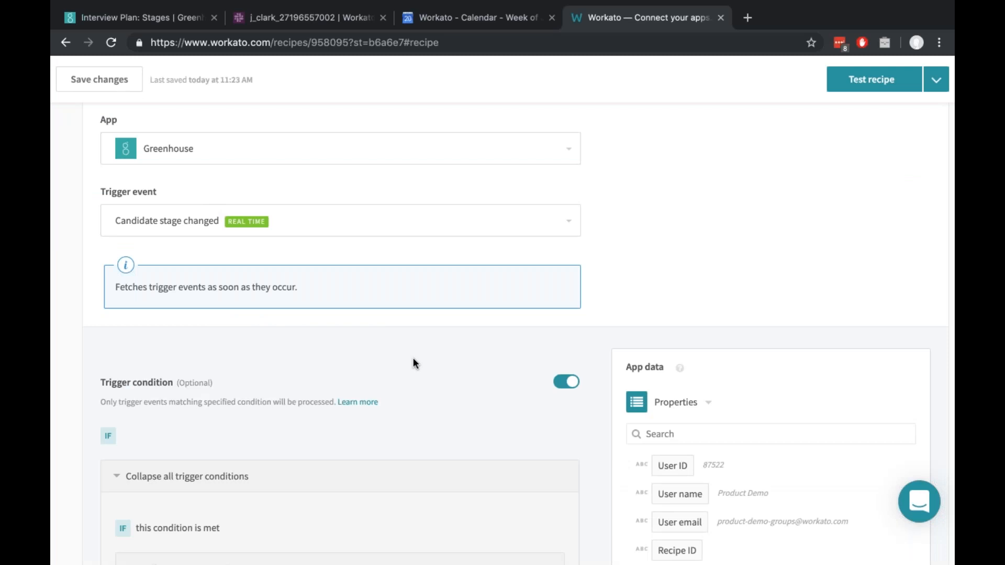
pyautogui.scroll(-4, 413, 357)
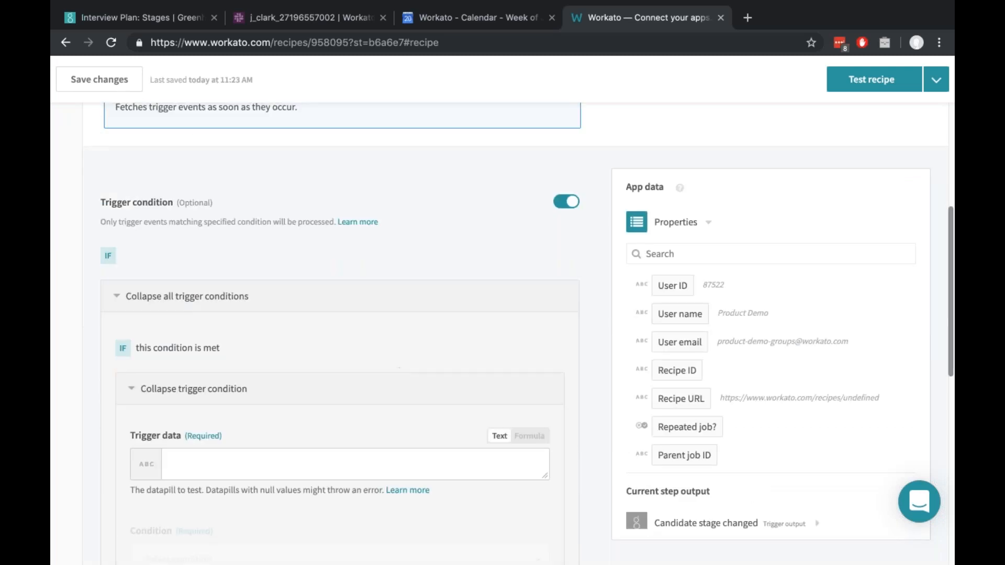
# - Look up "stage" in the trigger output and use the Current stage Name datapill as the condition's trigger data
pyautogui.click(426, 464)
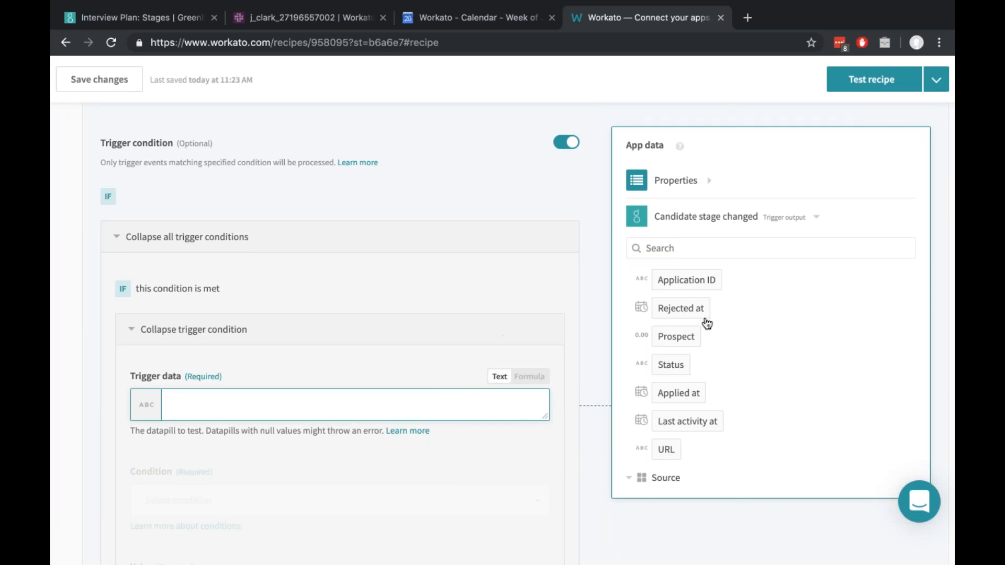
pyautogui.click(702, 250)
pyautogui.write('stage')
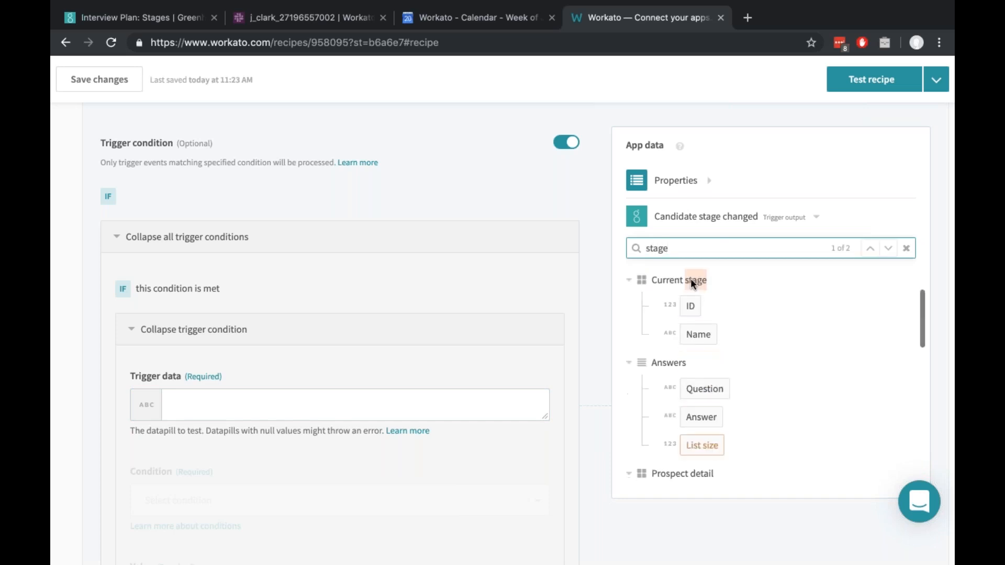
pyautogui.click(705, 337)
# - Make the trigger condition require that the stage name equals "Phone Interview", and open the empty first action
pyautogui.scroll(-3, 407, 352)
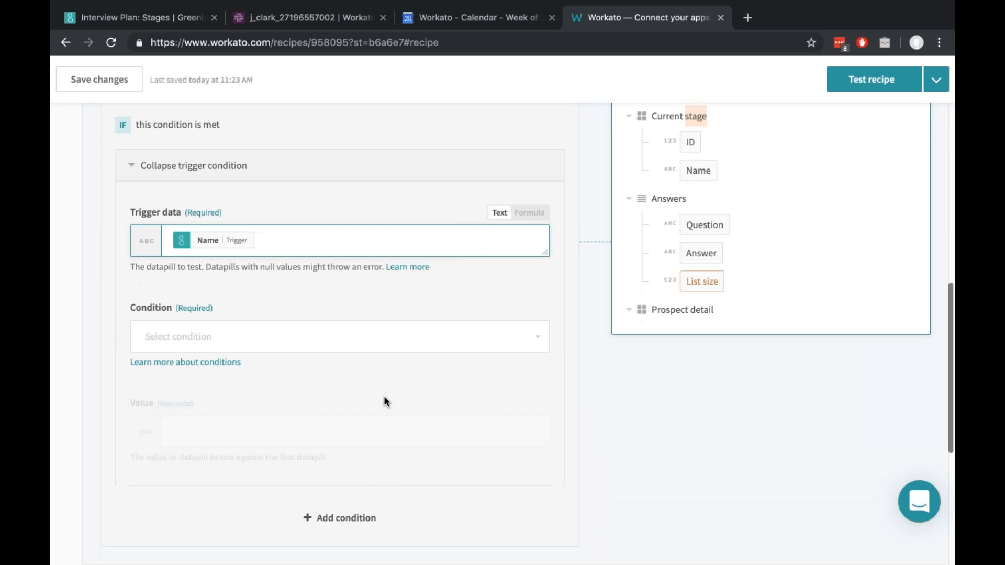
pyautogui.click(407, 347)
pyautogui.write('equ')
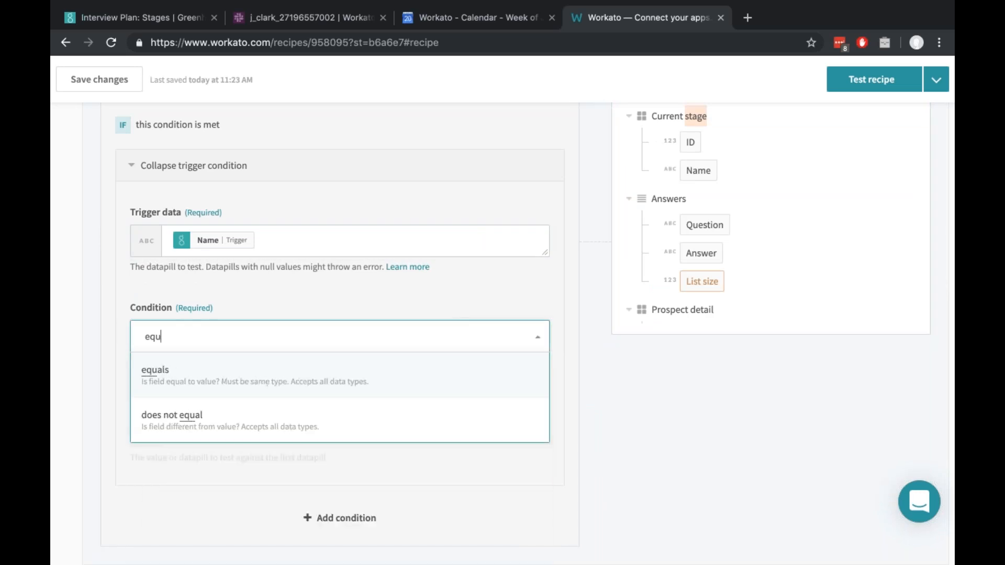
pyautogui.press('Return')
pyautogui.click(301, 433)
pyautogui.write('Ph')
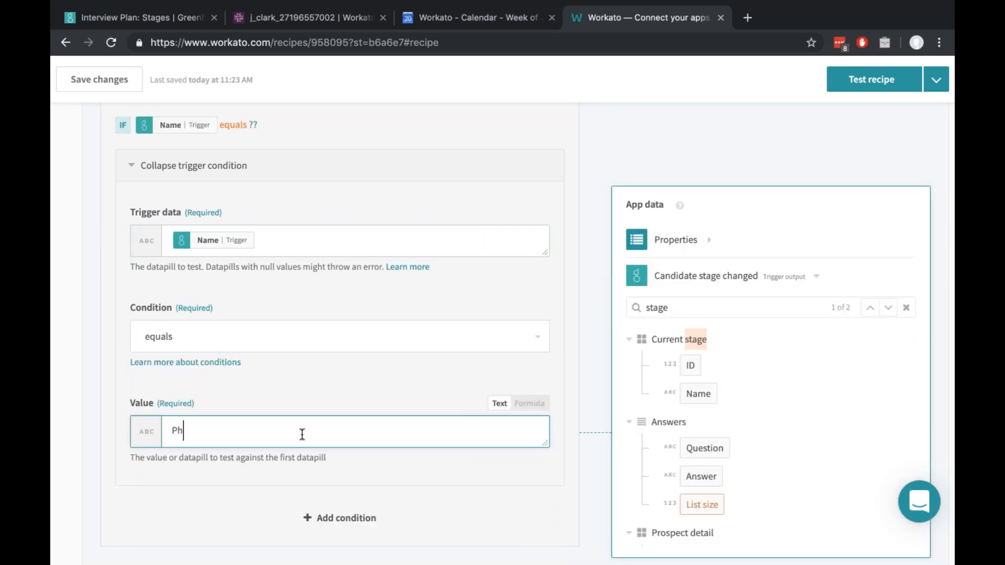
pyautogui.write('one Interview')
pyautogui.scroll(8, 453, 187)
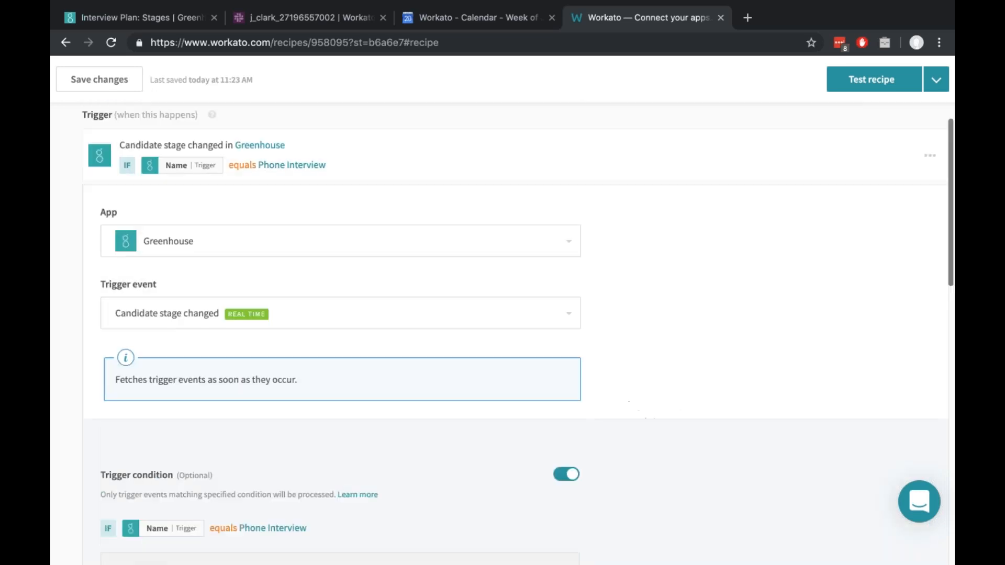
pyautogui.click(261, 313)
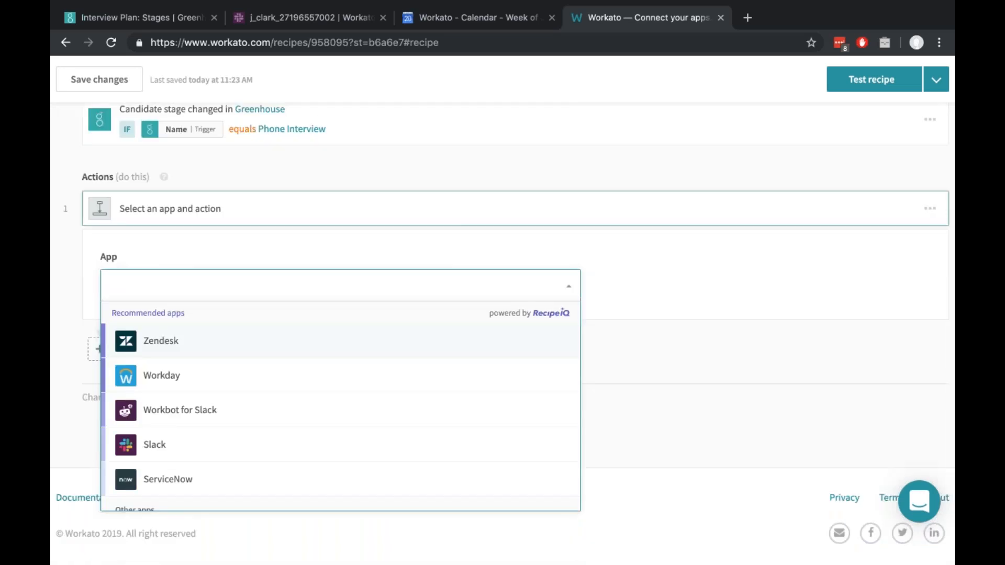
pyautogui.scroll(2, 228, 207)
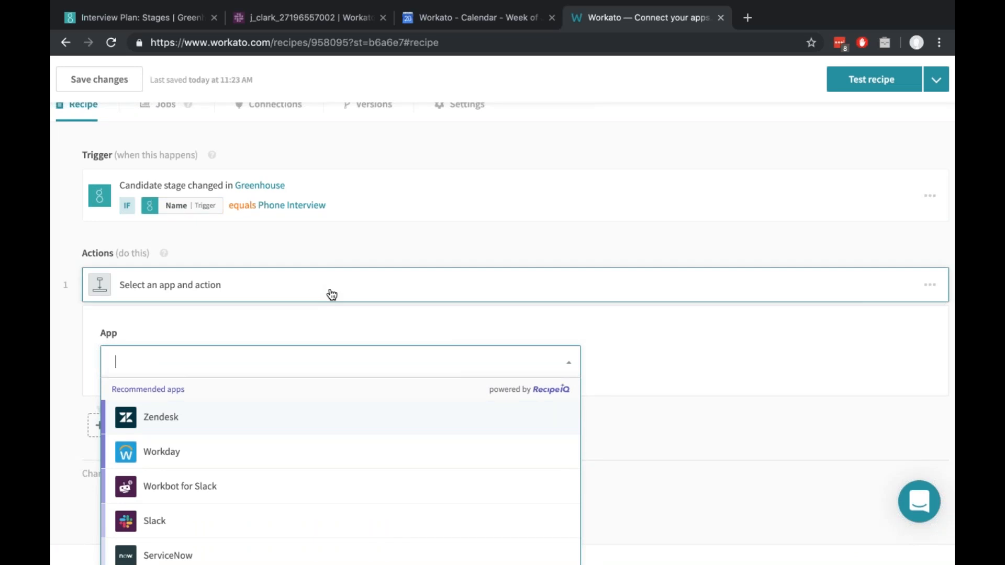
pyautogui.write('gree')
pyautogui.press('Return')
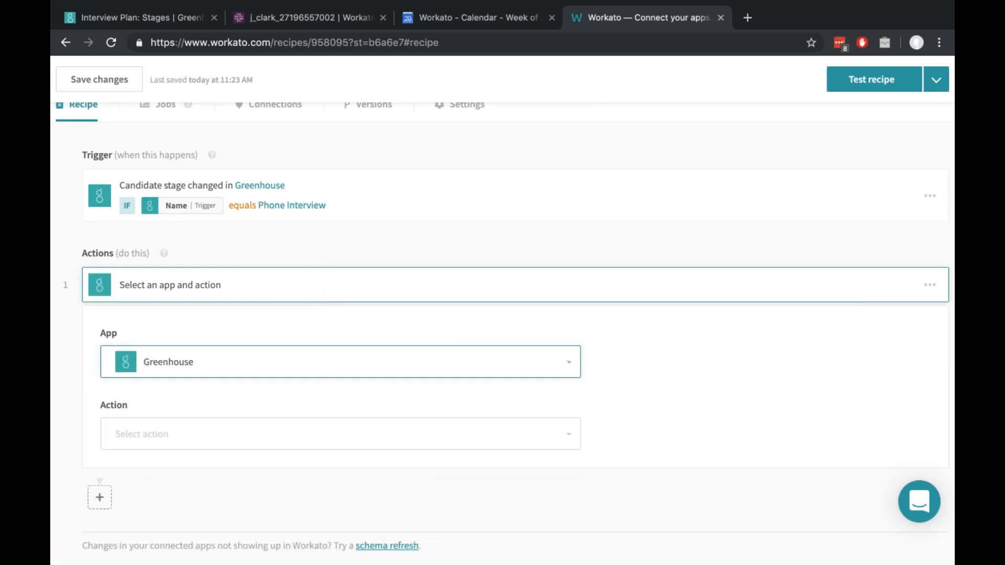
# - Set the first action's app to Slack, using the regular connector, and choose the Create channel action
pyautogui.click(273, 369)
pyautogui.write('slack')
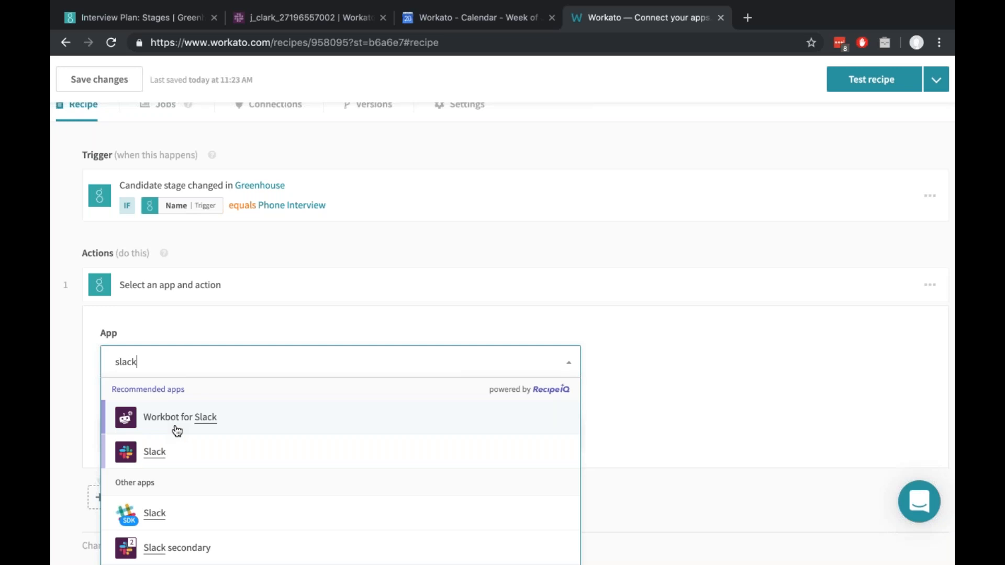
pyautogui.click(209, 452)
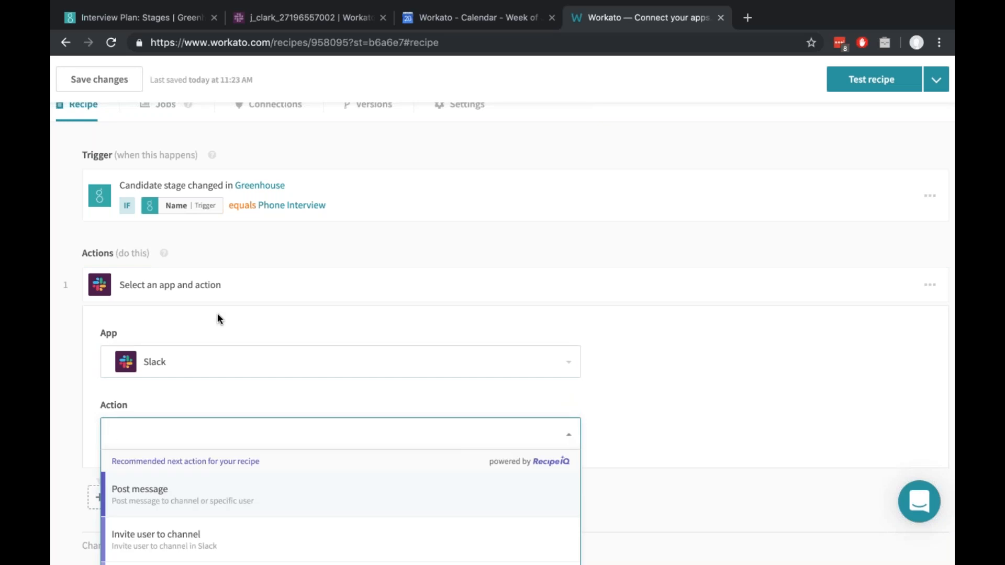
pyautogui.scroll(-3, 70, 394)
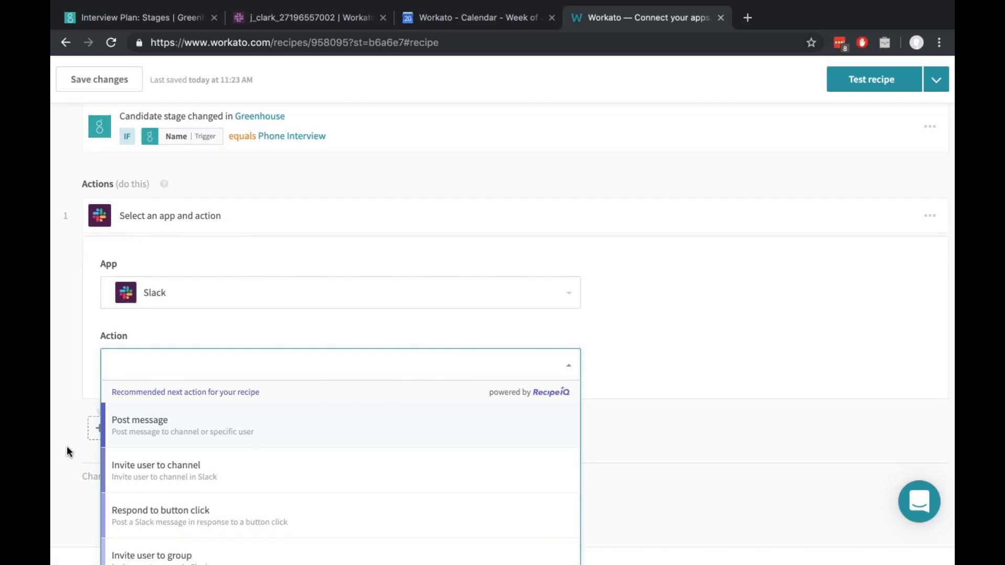
pyautogui.write('cr')
pyautogui.click(207, 414)
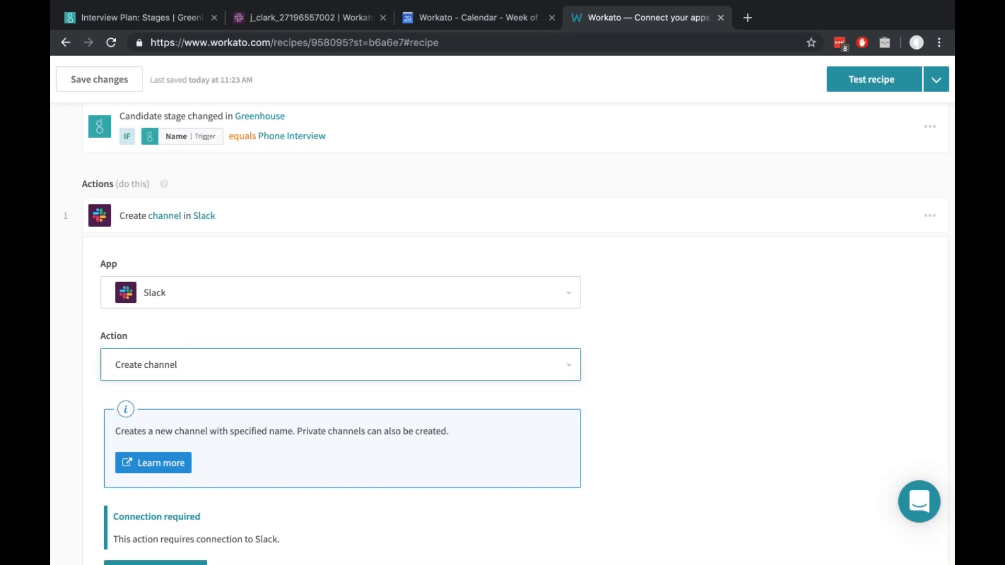
# - Link an existing Slack connection to the Create channel action
pyautogui.scroll(-3, 216, 497)
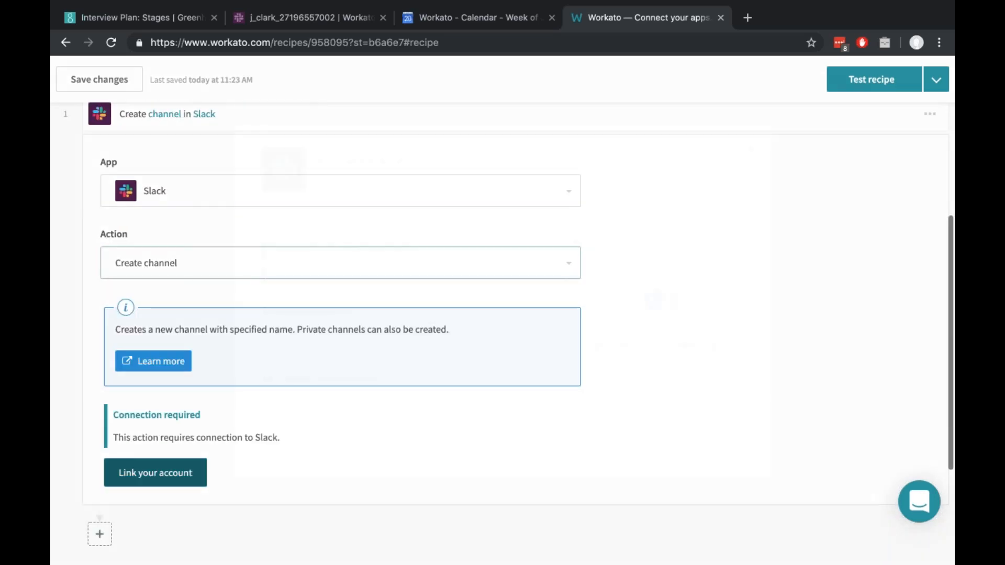
pyautogui.click(155, 473)
pyautogui.click(395, 340)
pyautogui.click(415, 445)
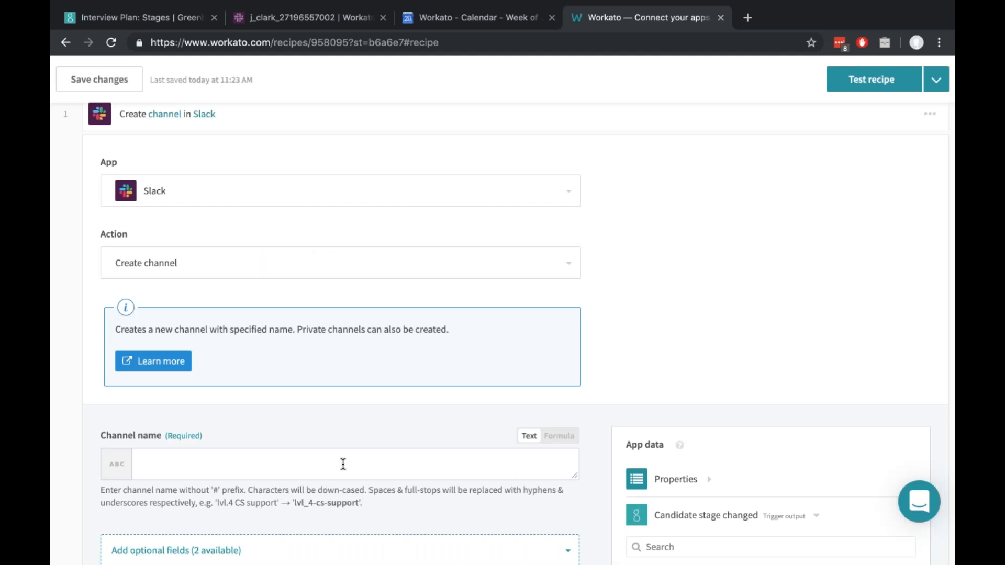
# - Enter a channel name made of the candidate's first initial, surname and an ID number joined by underscores, and collapse the action
pyautogui.click(342, 464)
pyautogui.write('j_clark')
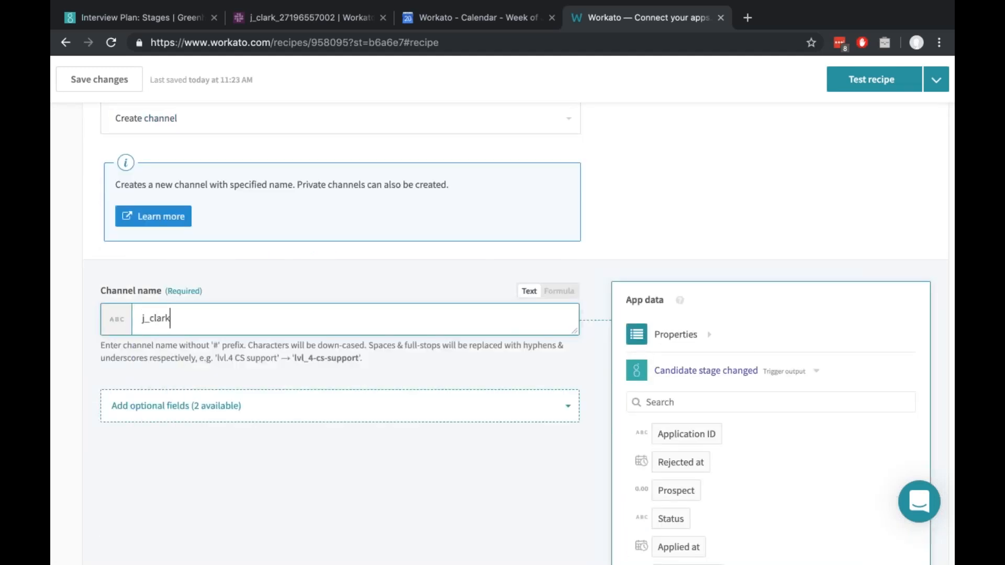
pyautogui.write('_1234124')
pyautogui.scroll(1, 502, 335)
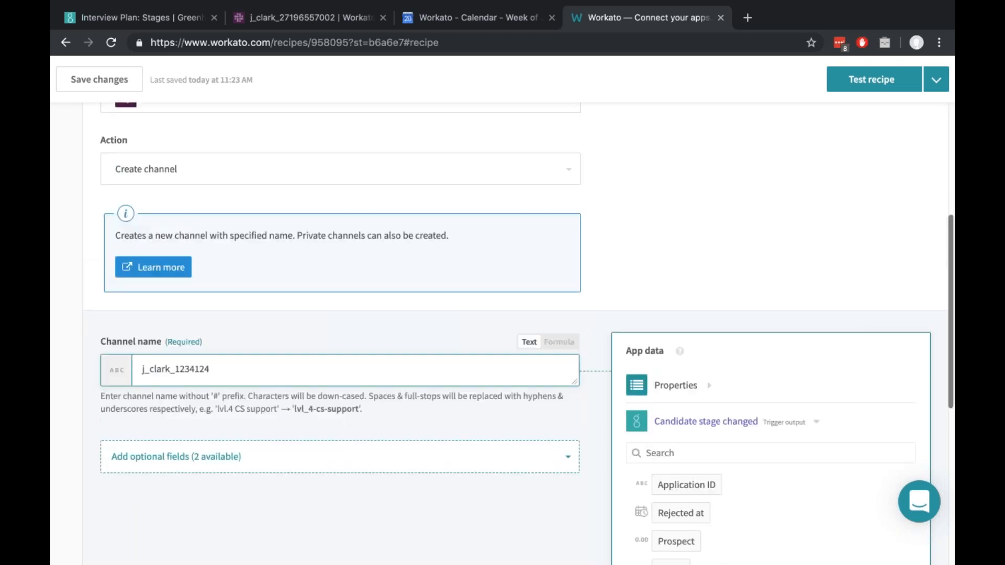
pyautogui.scroll(-3, 502, 335)
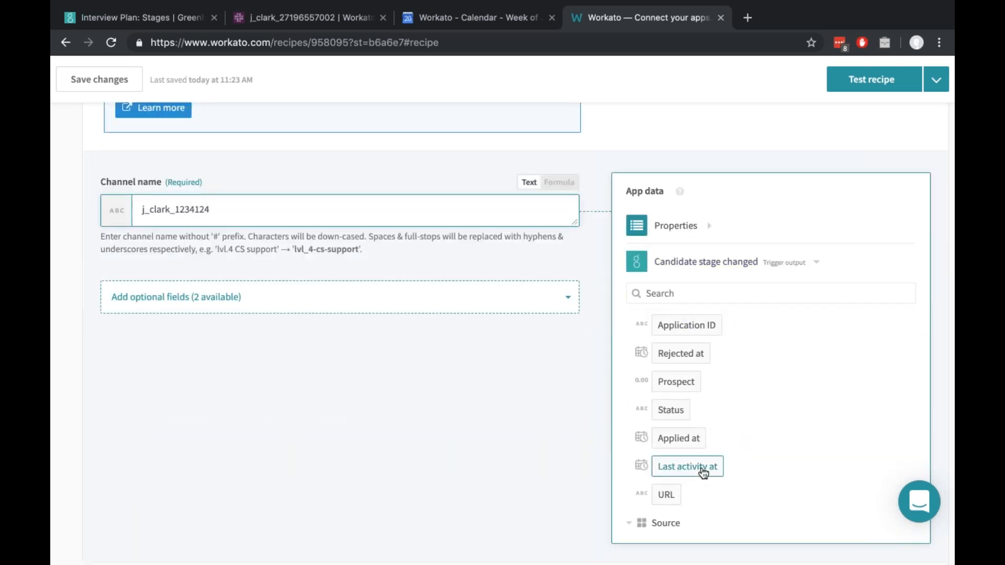
pyautogui.scroll(-2, 700, 440)
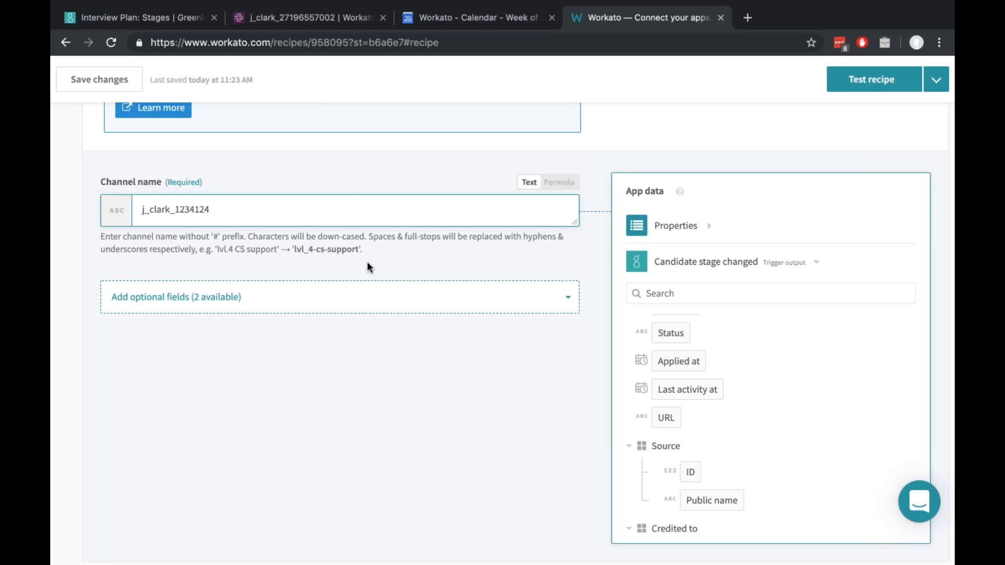
pyautogui.scroll(5, 366, 261)
pyautogui.click(175, 149)
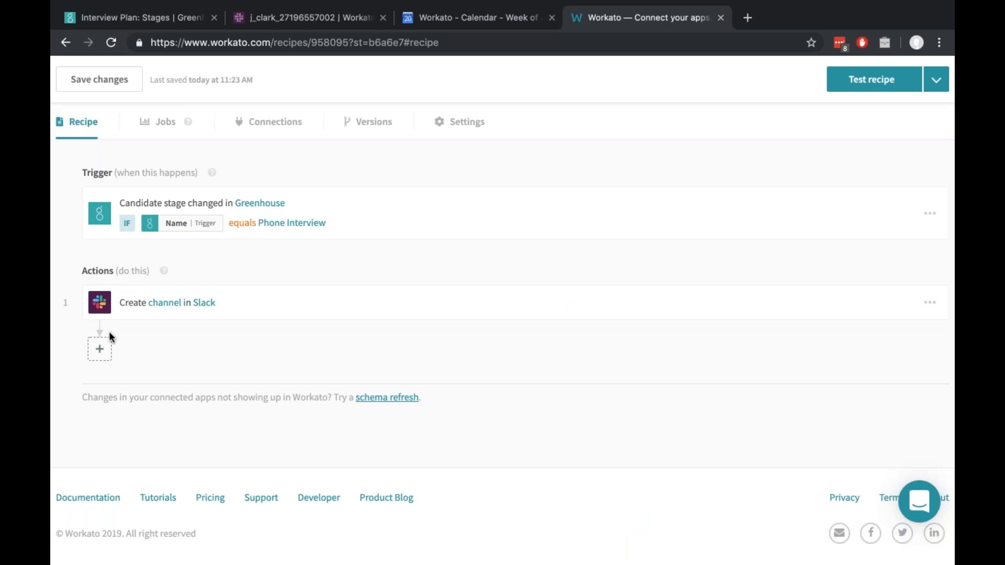
# - Add Greenhouse's "Get job details by ID" as the second action and glance at the Graphic Designer job's interview plan in Greenhouse
pyautogui.click(100, 349)
pyautogui.click(265, 238)
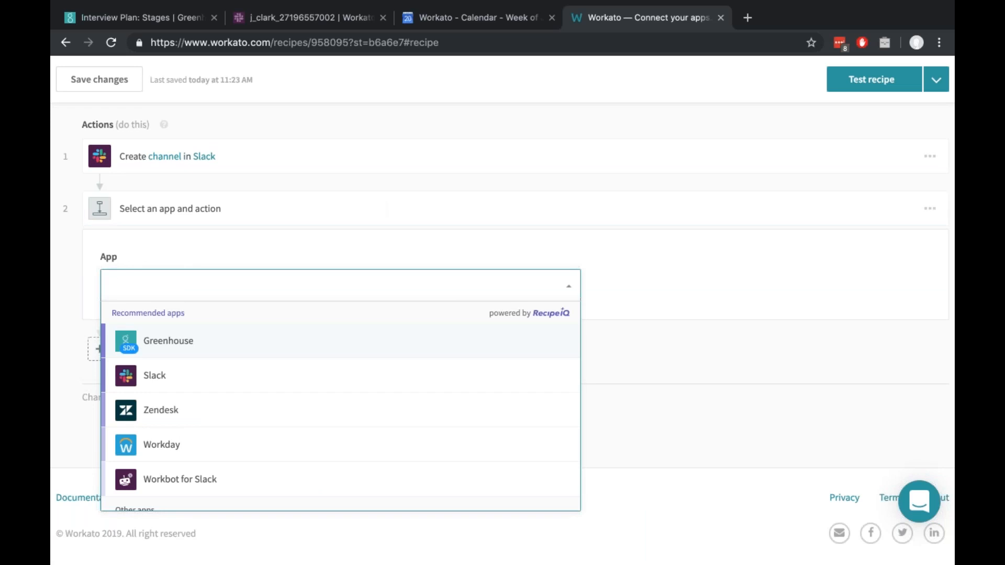
pyautogui.press('Return')
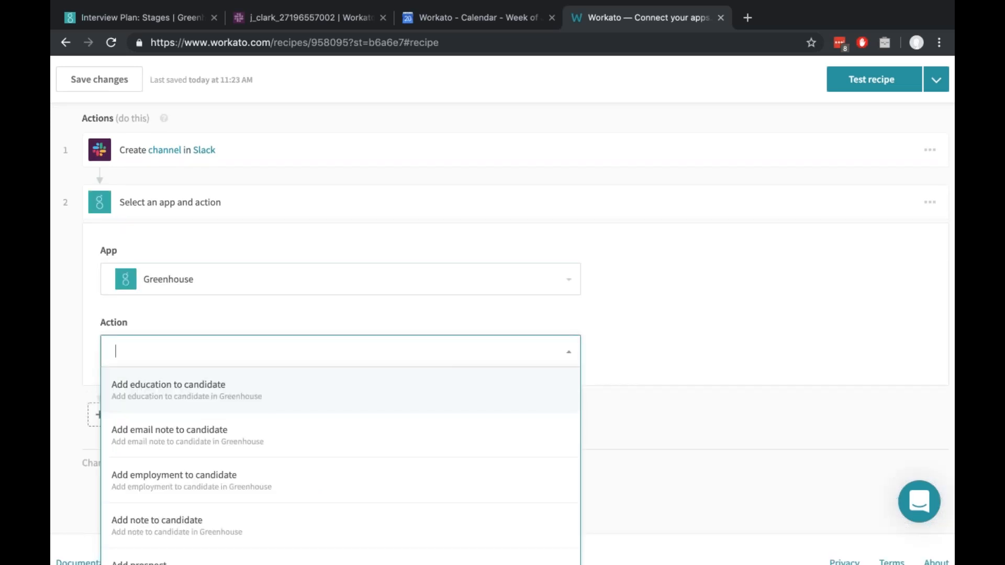
pyautogui.write('job')
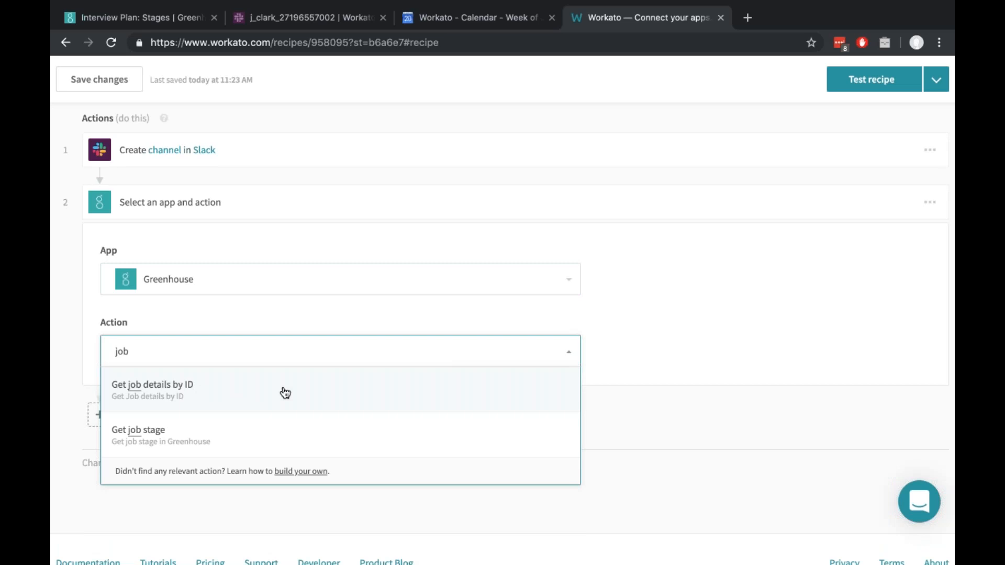
pyautogui.press('Return')
pyautogui.click(187, 21)
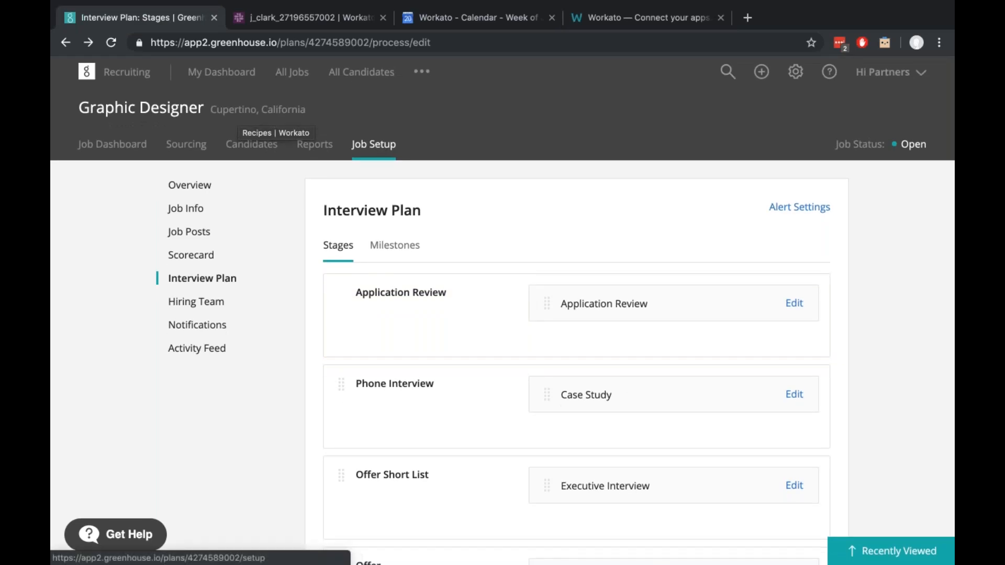
pyautogui.click(608, 17)
# - Map the required Job ID to the Jobs ID datapill from the Candidate stage changed output, and collapse the second action
pyautogui.scroll(-4, 293, 356)
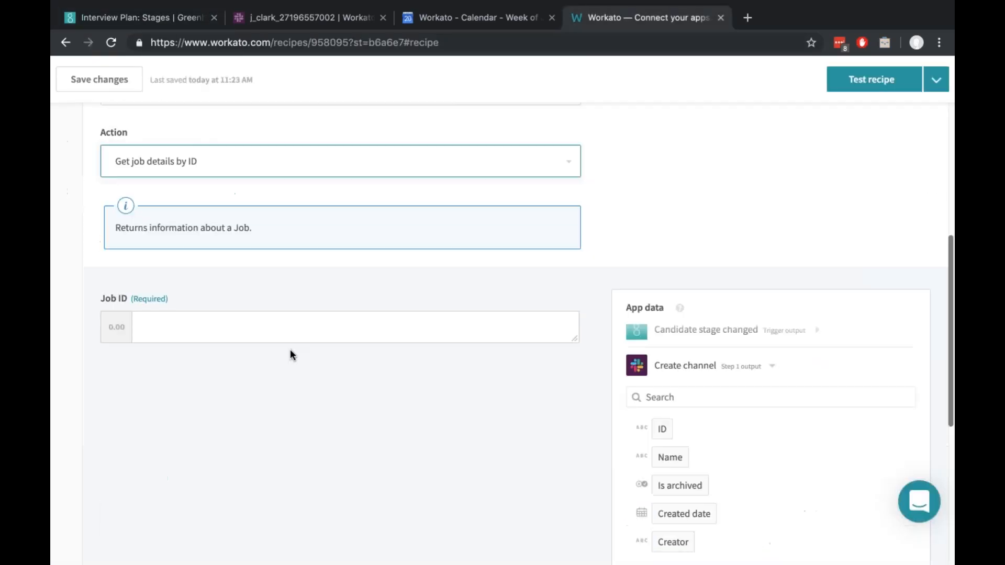
pyautogui.click(343, 325)
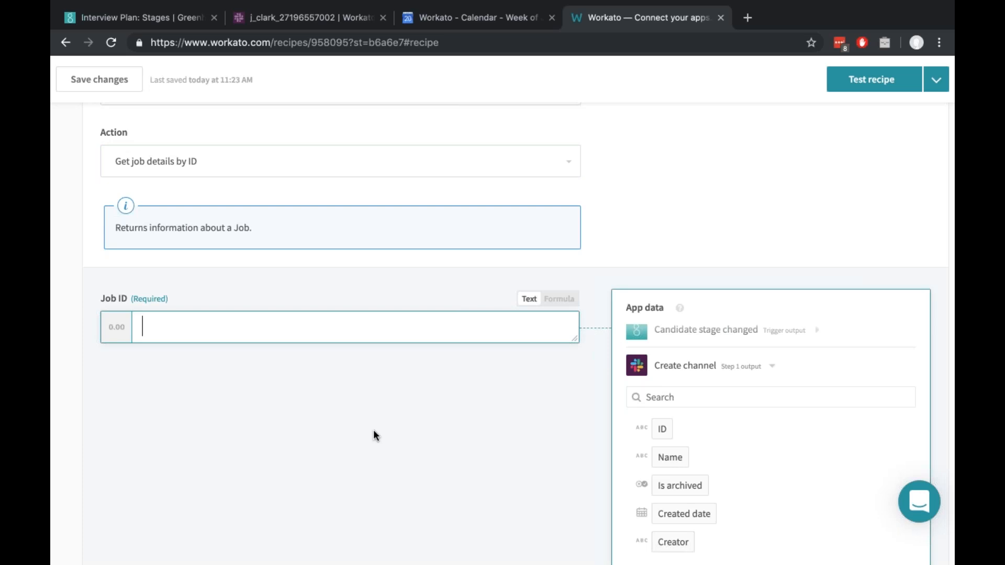
pyautogui.scroll(-2, 373, 429)
pyautogui.scroll(-1, 456, 378)
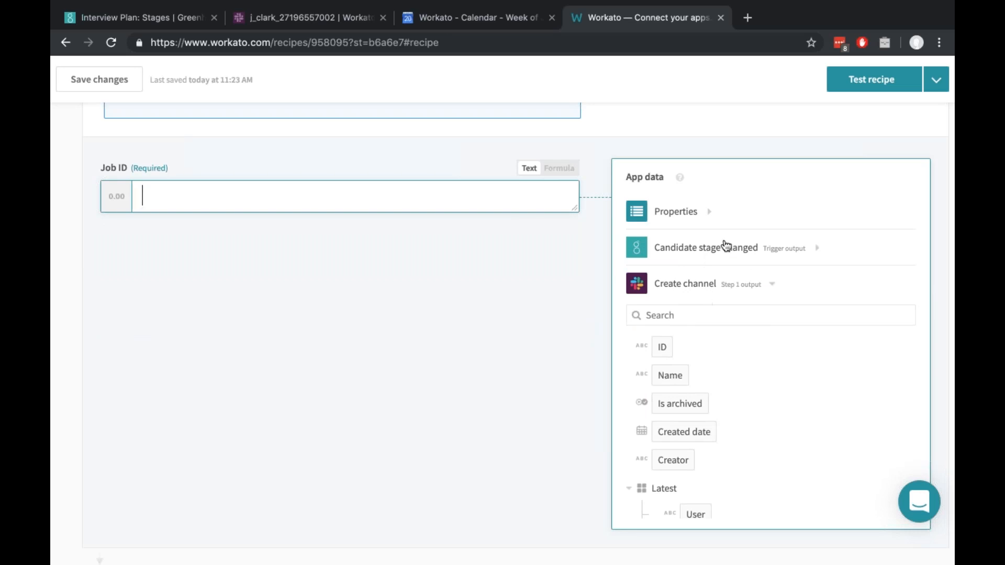
pyautogui.click(734, 261)
pyautogui.click(736, 278)
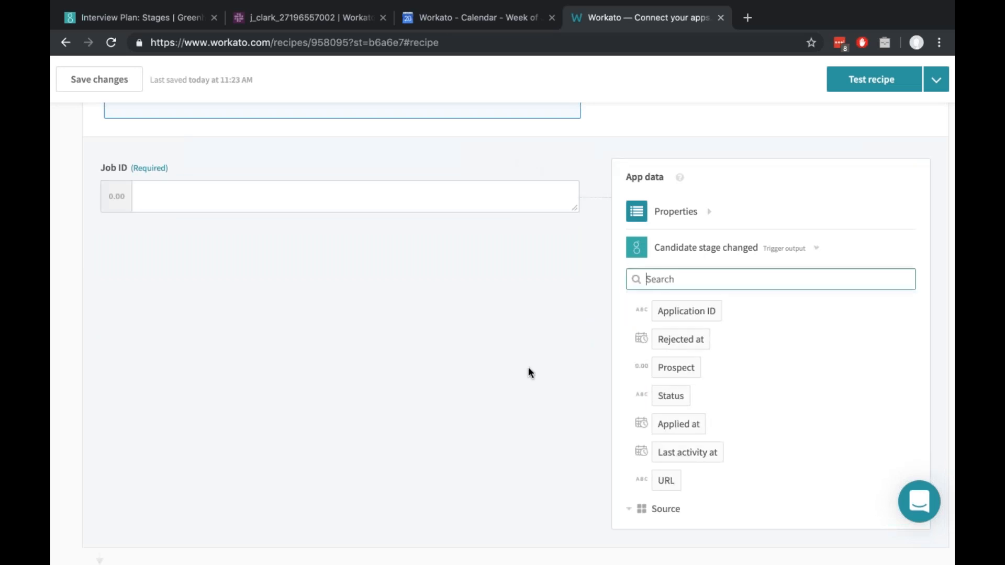
pyautogui.write('st')
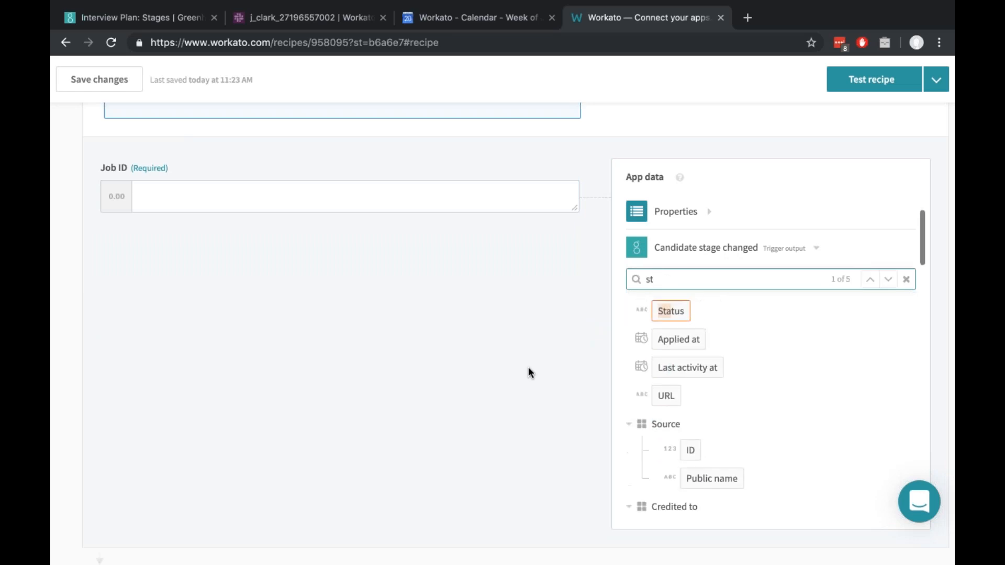
pyautogui.write('ajob')
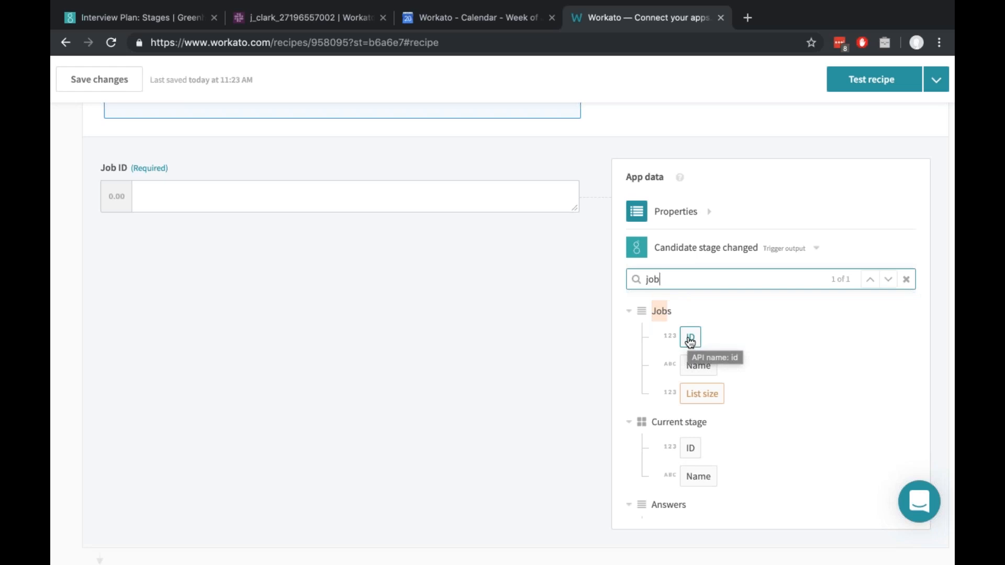
pyautogui.click(690, 338)
pyautogui.scroll(2, 536, 267)
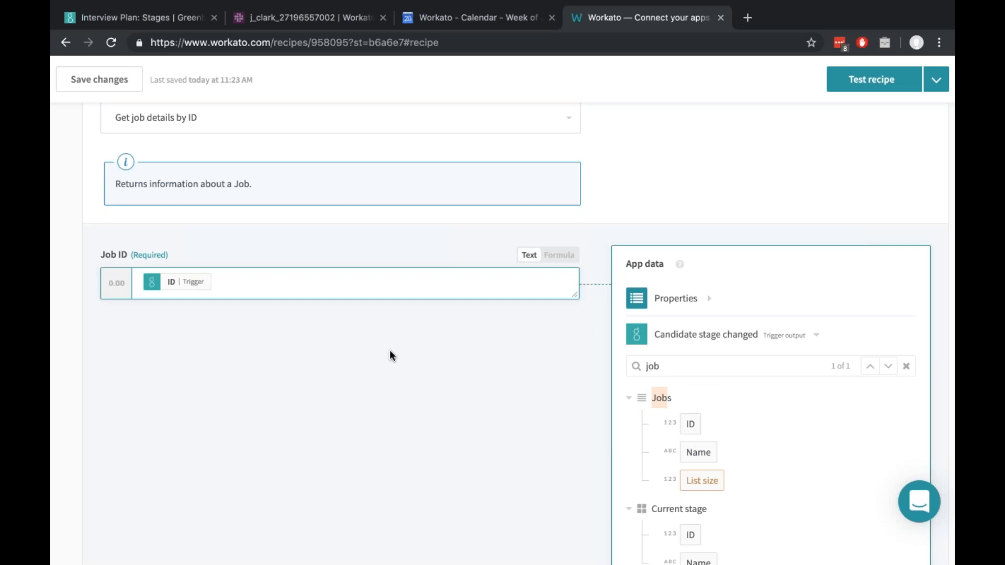
pyautogui.scroll(6, 390, 355)
pyautogui.scroll(2, 390, 356)
pyautogui.click(329, 339)
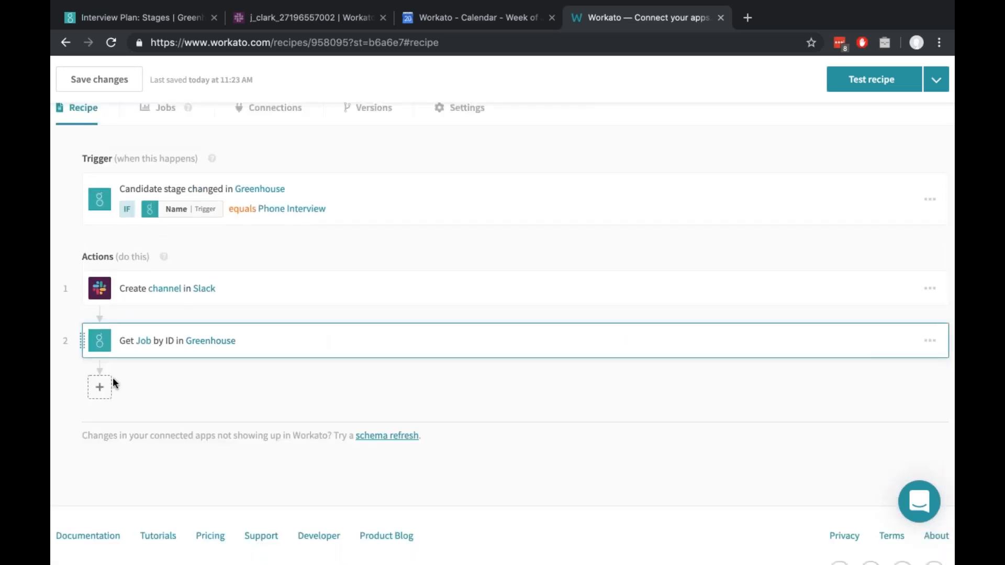
# - Examine the output fields returned by the "Get job details by ID" action, including departments, offices and custom fields, and collapse the action
pyautogui.click(222, 354)
pyautogui.scroll(-9, 750, 354)
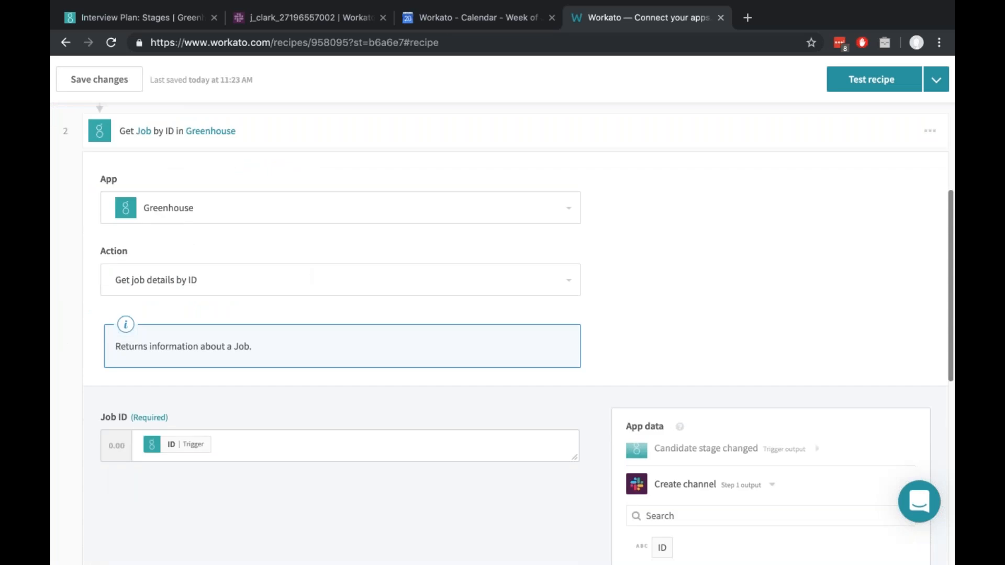
pyautogui.scroll(-6, 749, 355)
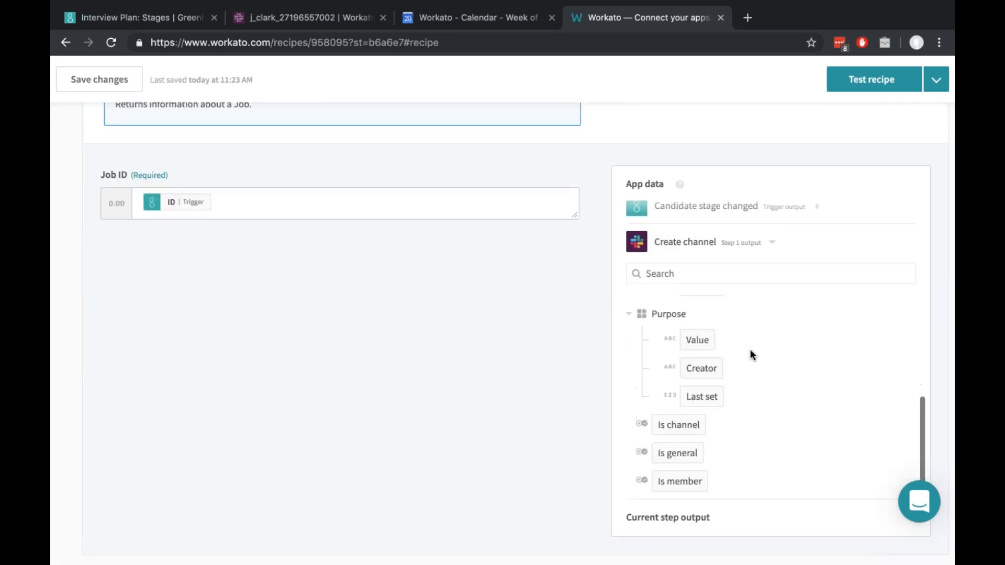
pyautogui.scroll(-4, 576, 435)
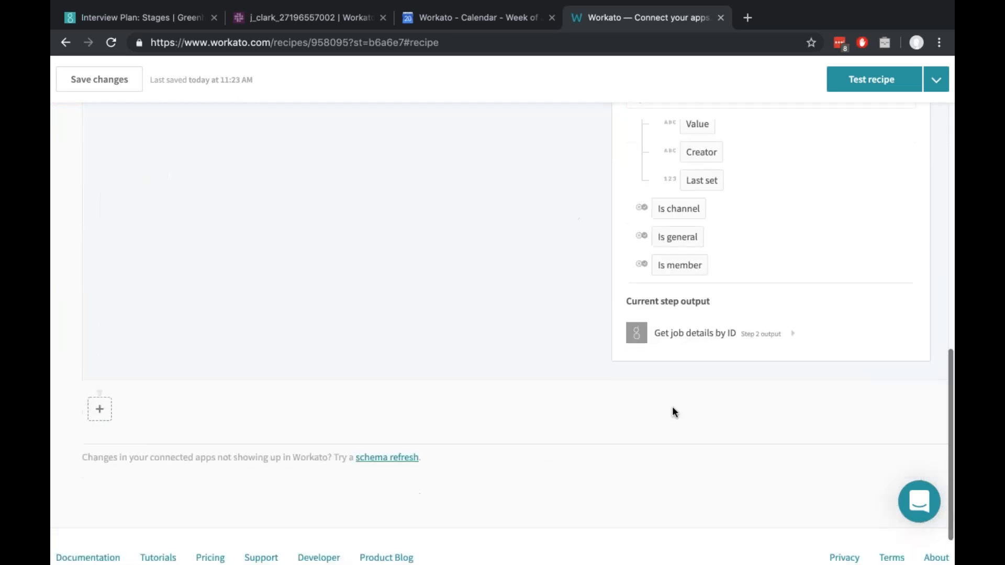
pyautogui.click(689, 335)
pyautogui.scroll(10, 689, 345)
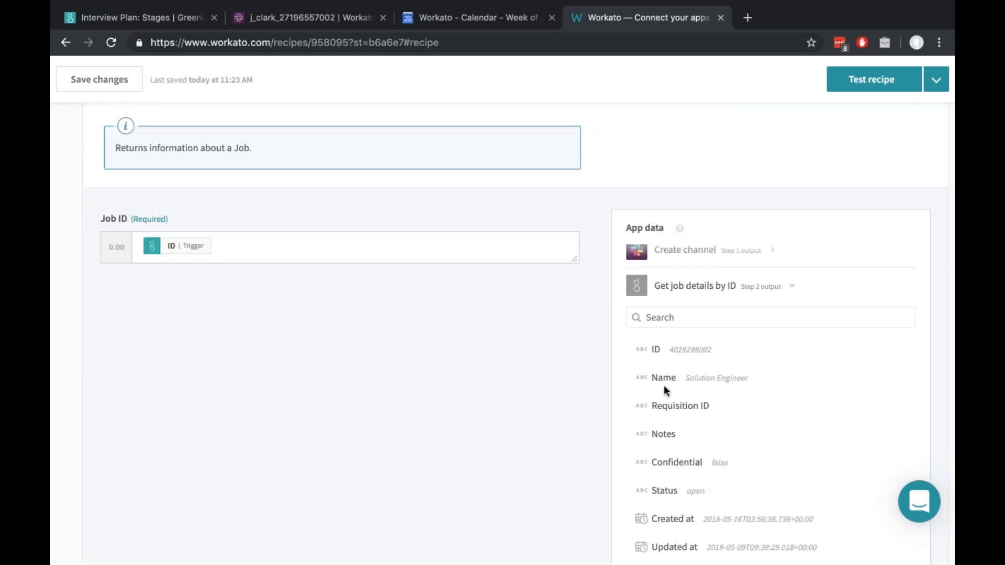
pyautogui.scroll(-3, 663, 385)
pyautogui.scroll(-3, 516, 408)
pyautogui.scroll(-3, 740, 365)
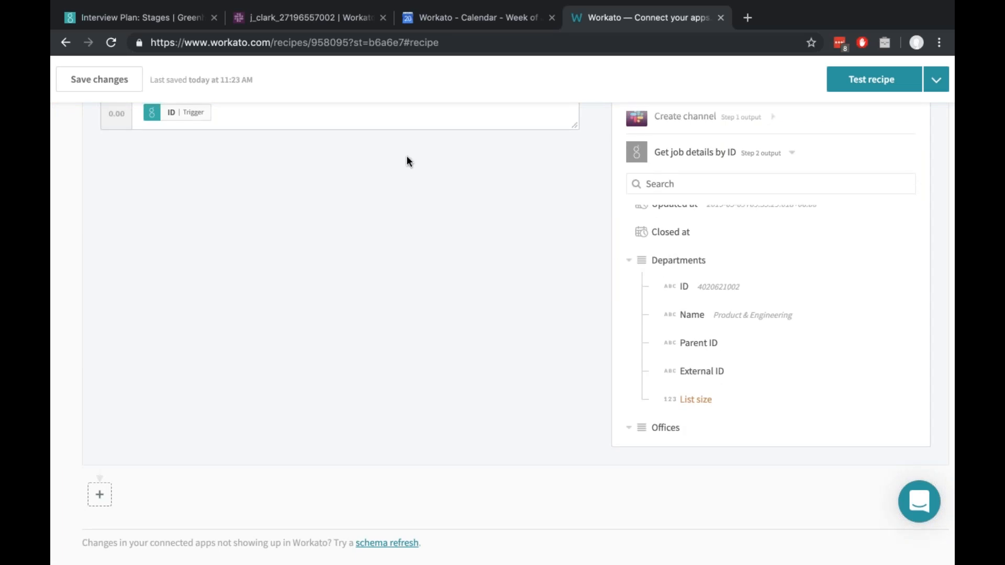
pyautogui.scroll(-7, 707, 350)
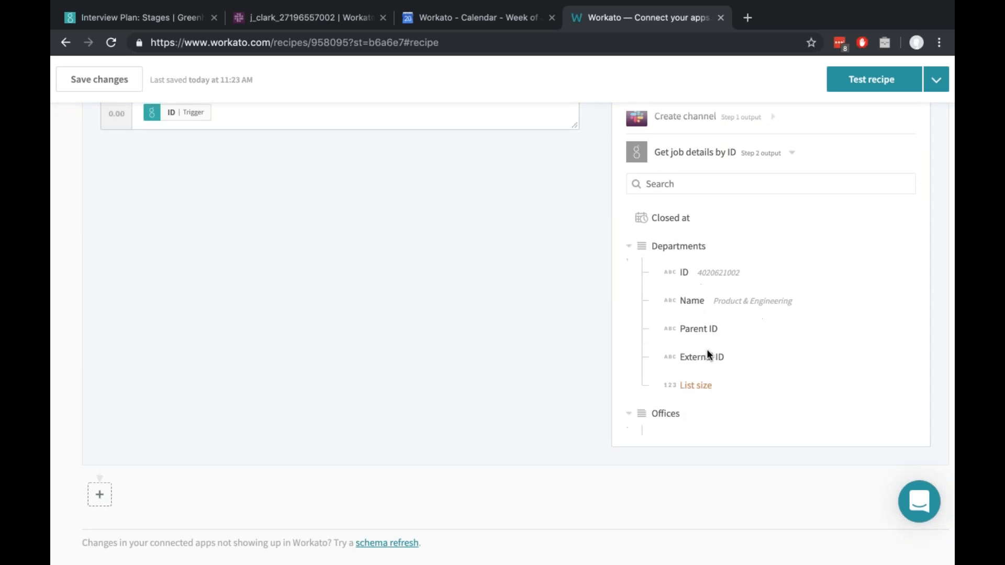
pyautogui.scroll(10, 504, 349)
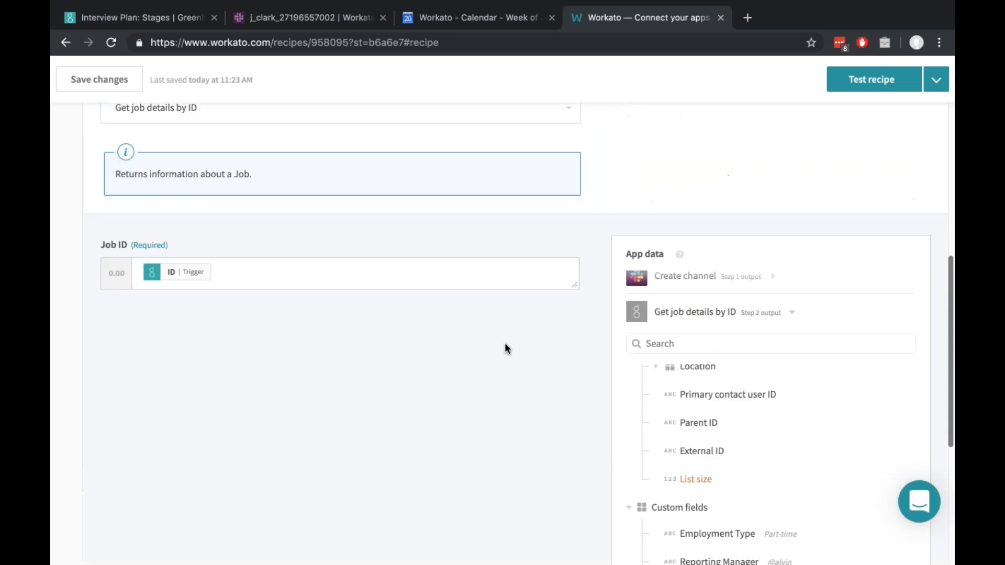
pyautogui.click(202, 320)
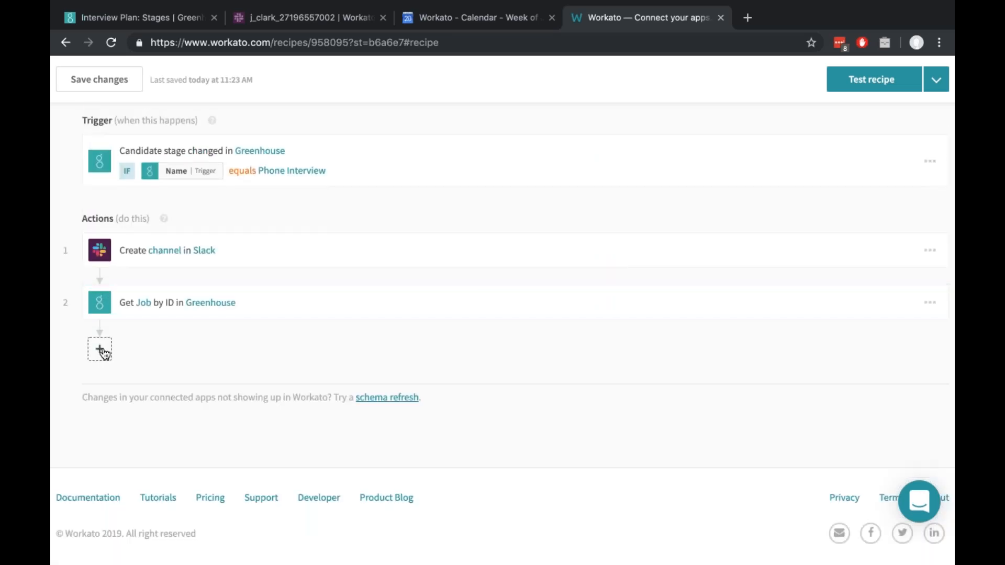
# - Add a Repeat action as the third step, after the Greenhouse job details action
pyautogui.click(98, 345)
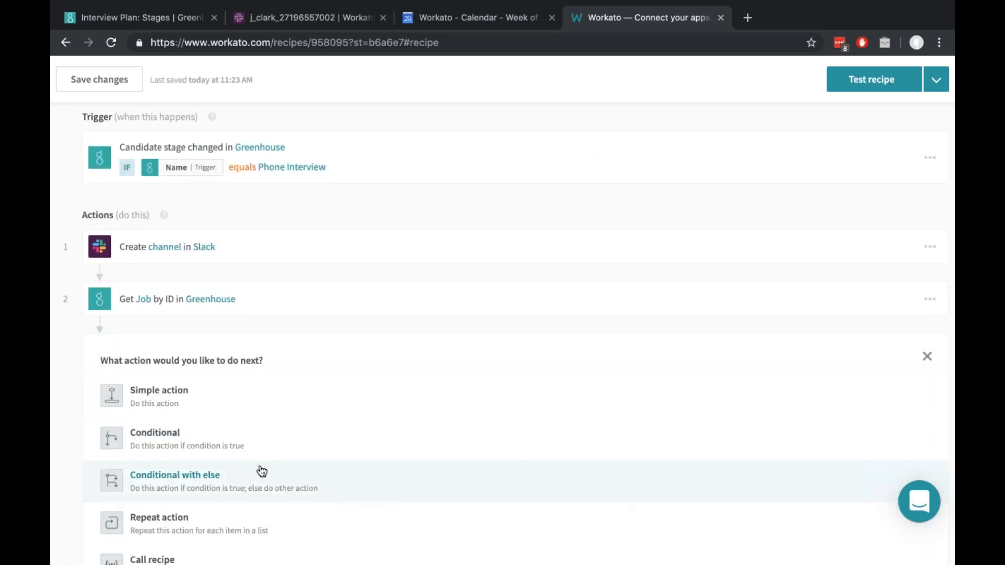
pyautogui.scroll(-2, 258, 471)
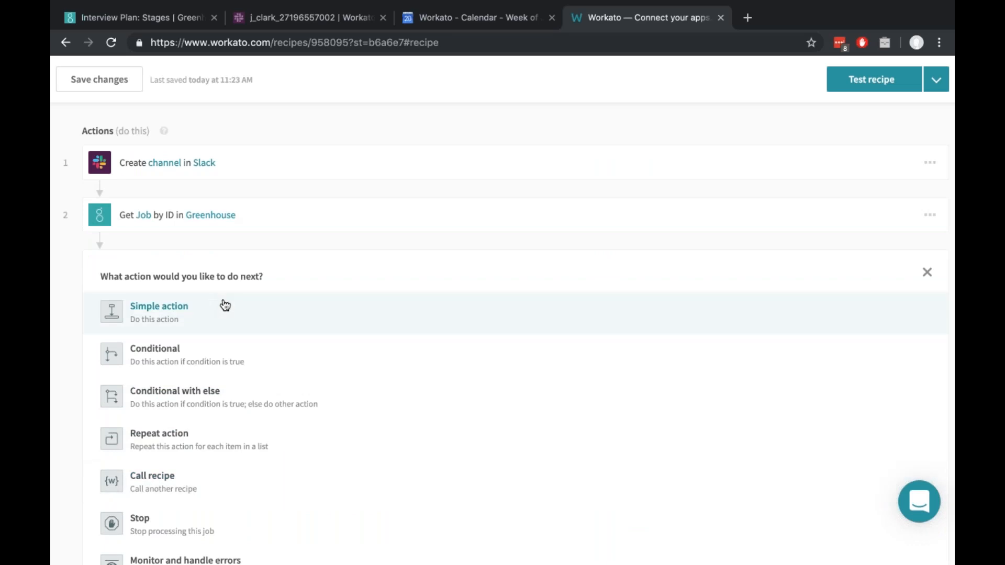
pyautogui.click(230, 444)
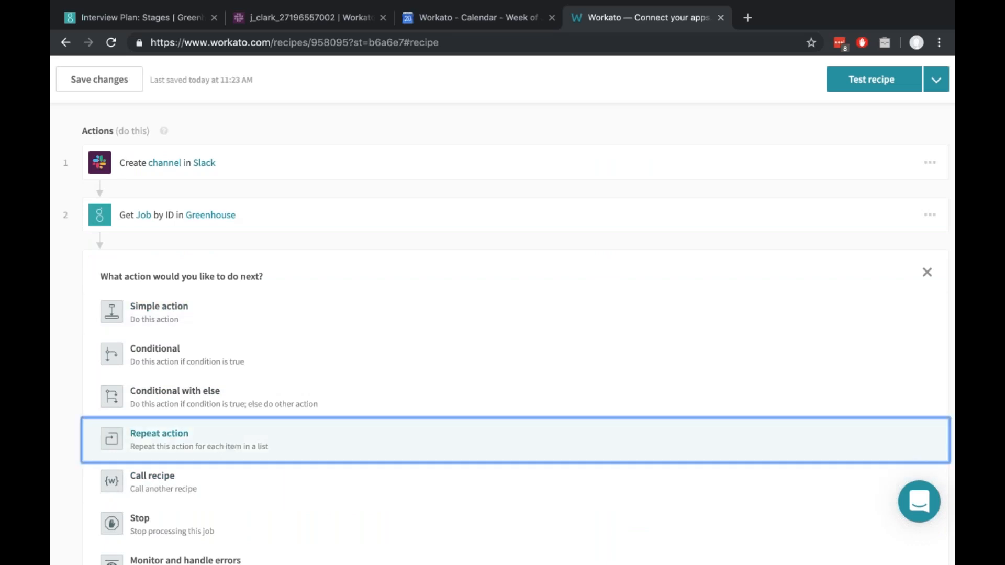
# - Map the repeat step's Input list to the Hiring managers list from the job details output's Hiring team, and collapse the step
pyautogui.click(322, 277)
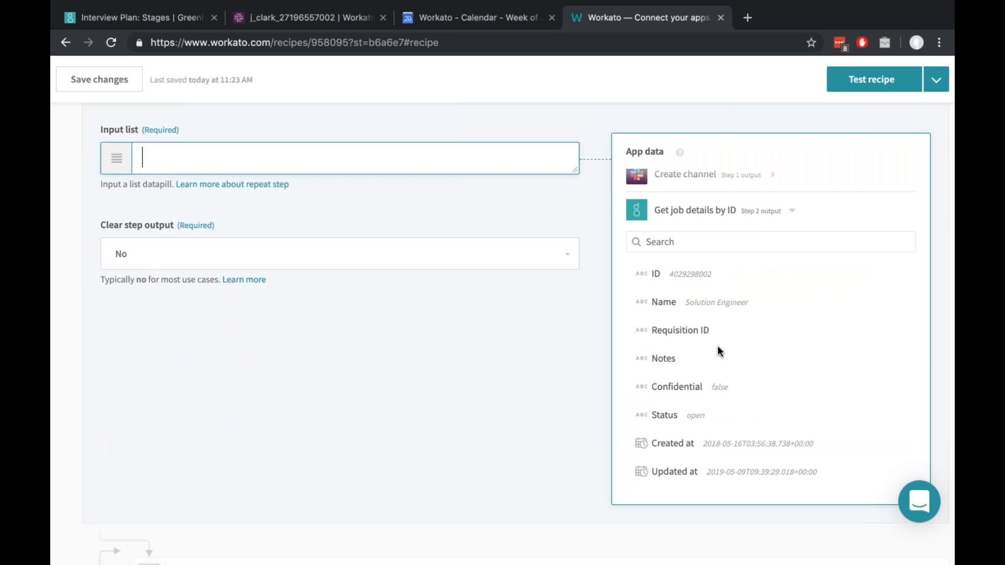
pyautogui.scroll(-8, 717, 345)
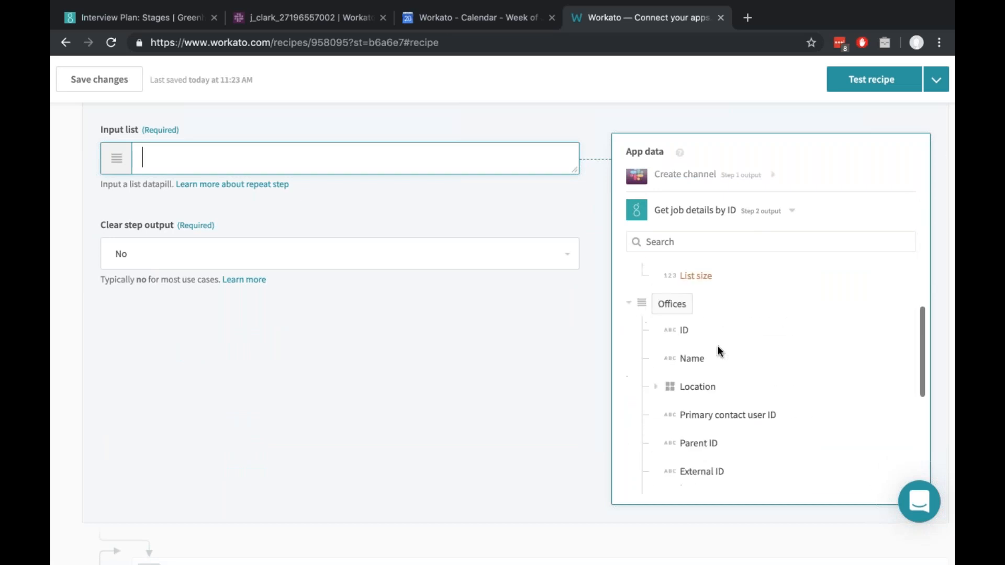
pyautogui.scroll(-10, 730, 325)
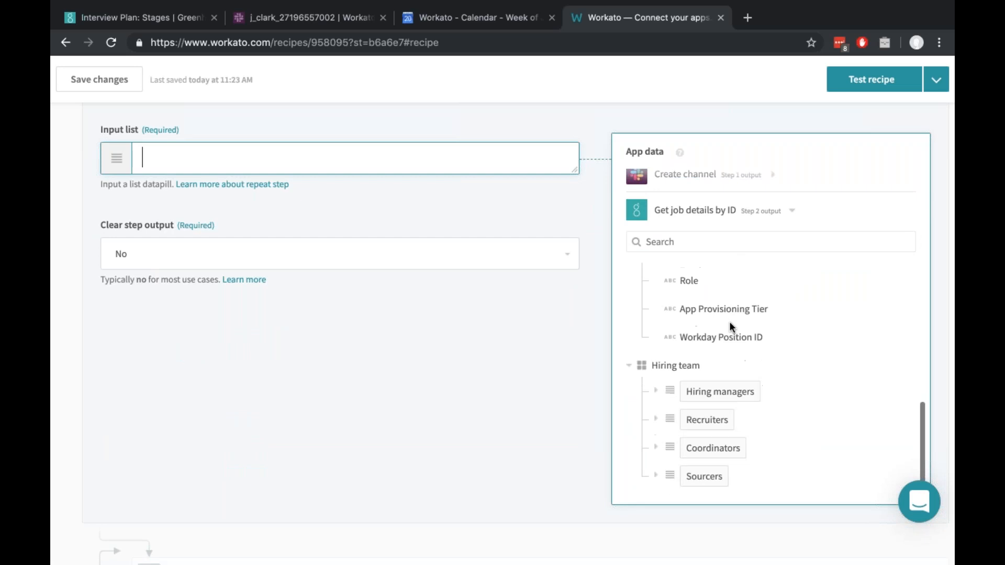
pyautogui.scroll(-2, 542, 364)
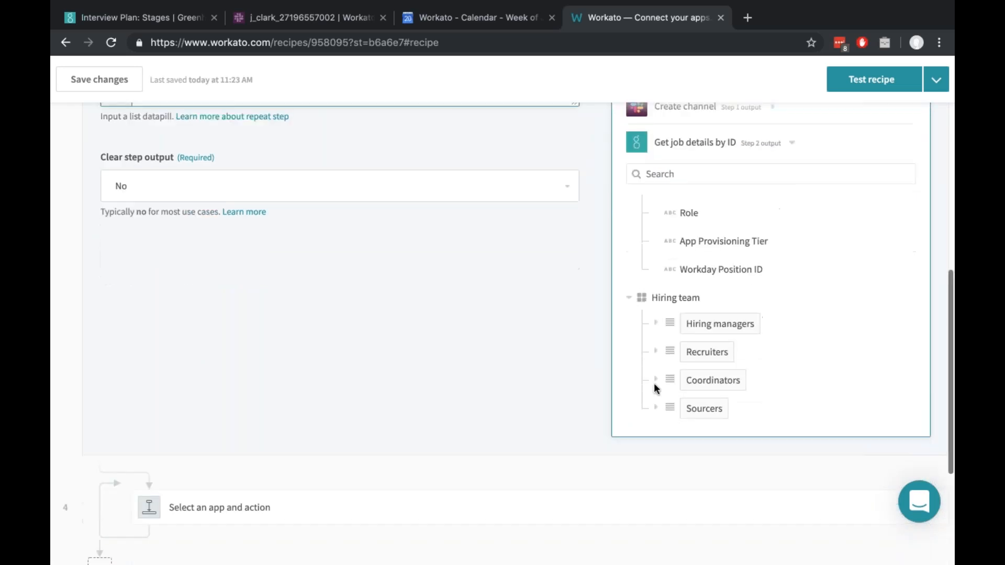
pyautogui.click(705, 325)
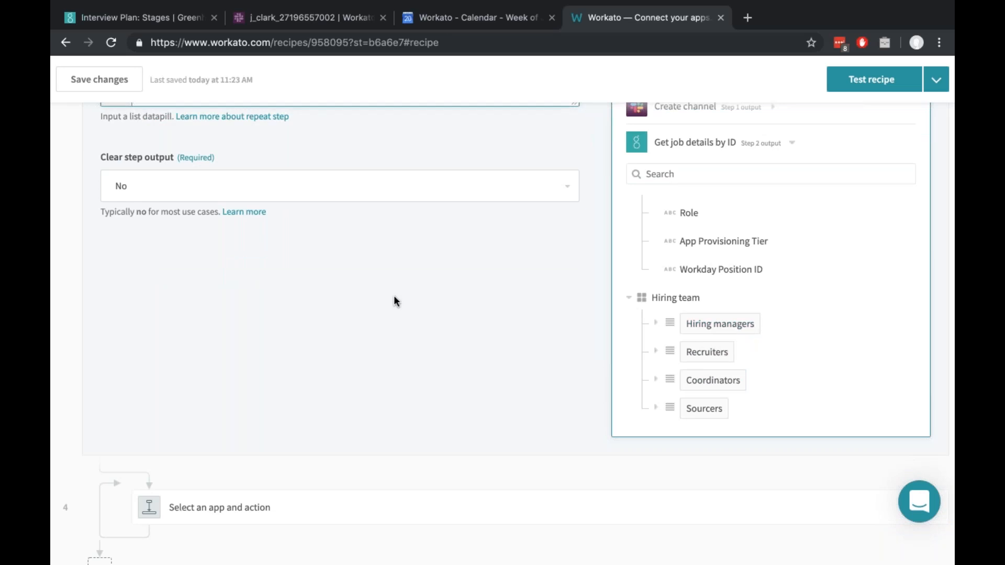
pyautogui.scroll(2, 455, 363)
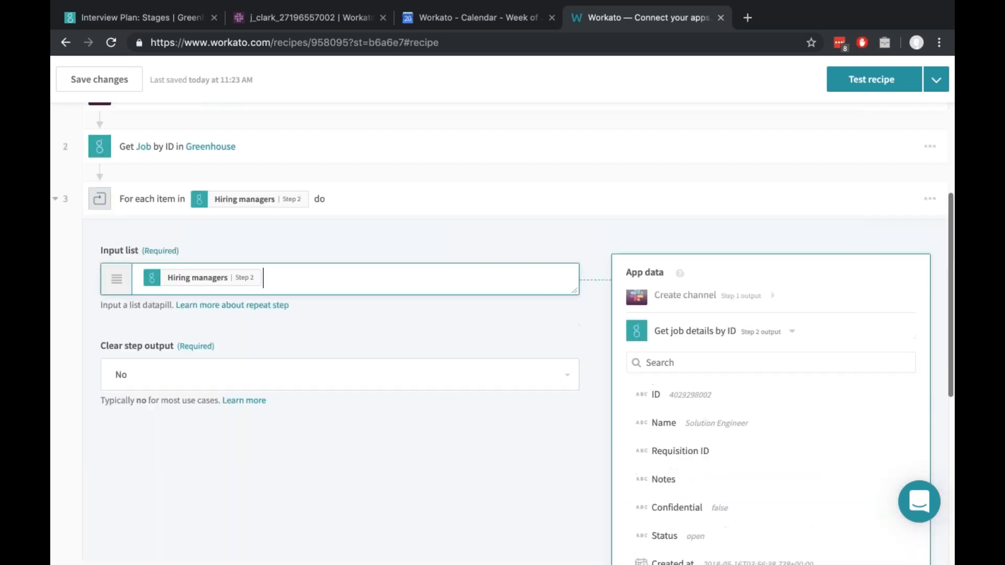
pyautogui.click(390, 202)
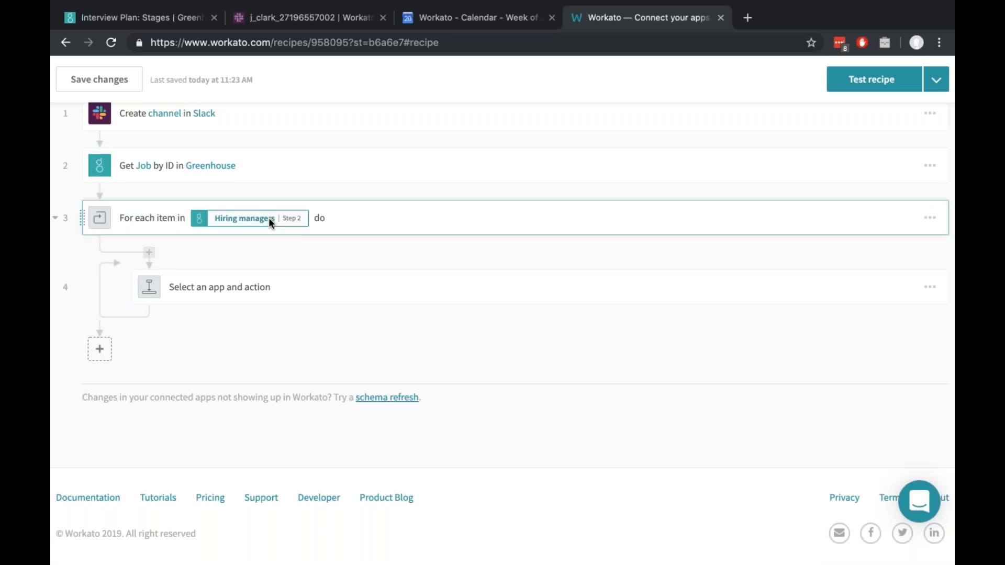
# - Set the action inside the repeat loop to Slack's "Invite user to channel"
pyautogui.click(305, 292)
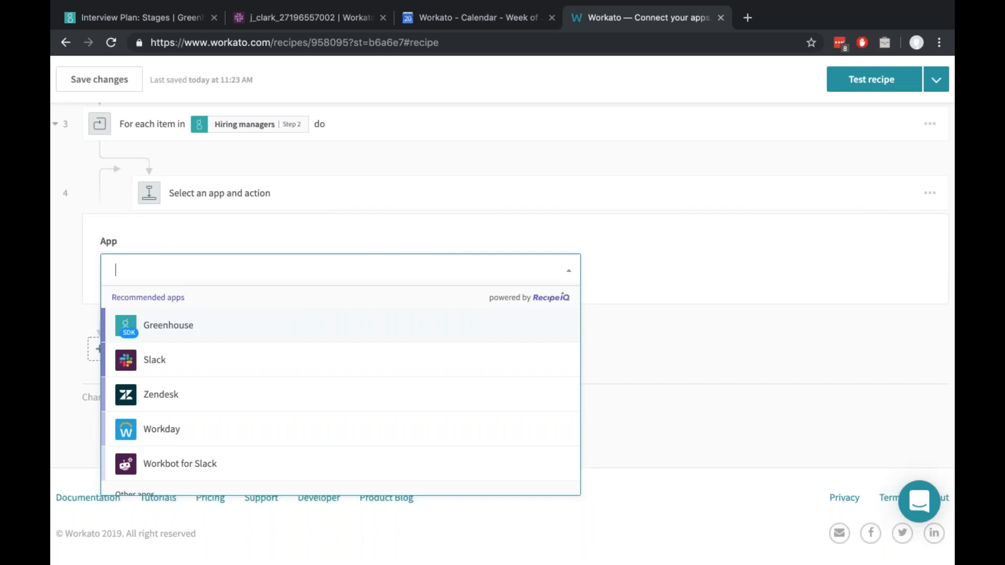
pyautogui.scroll(1, 314, 270)
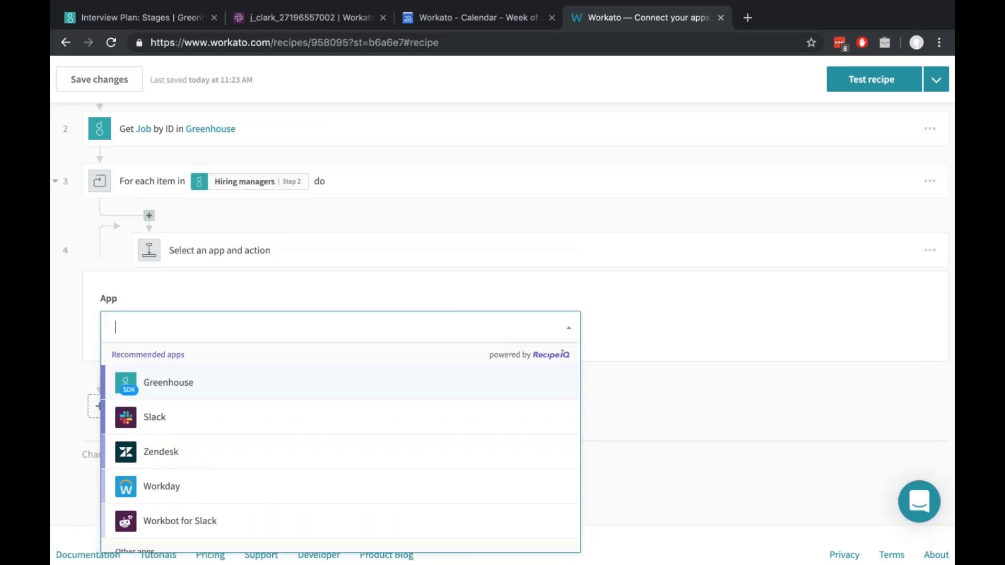
pyautogui.click(207, 419)
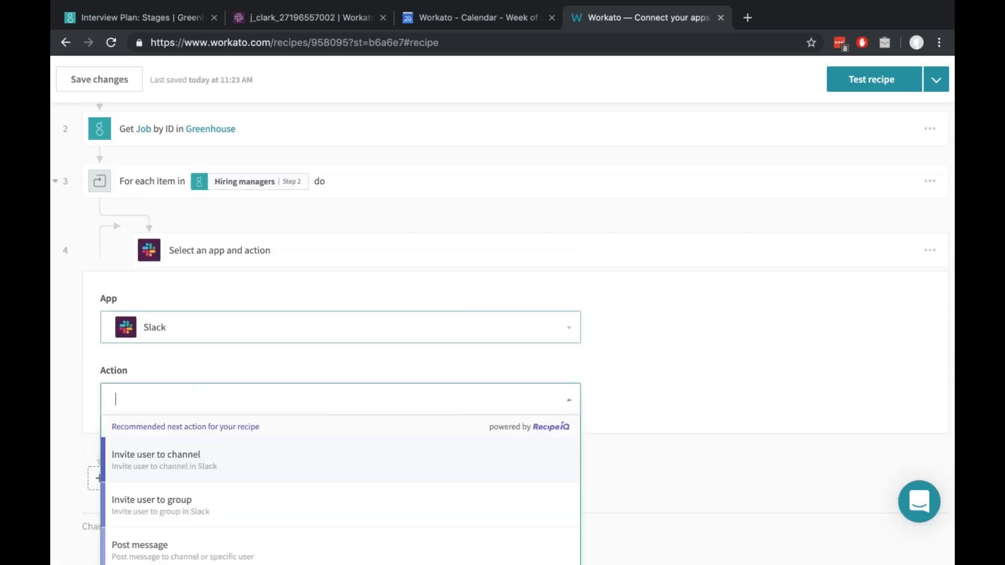
pyautogui.click(211, 474)
pyautogui.scroll(-3, 134, 365)
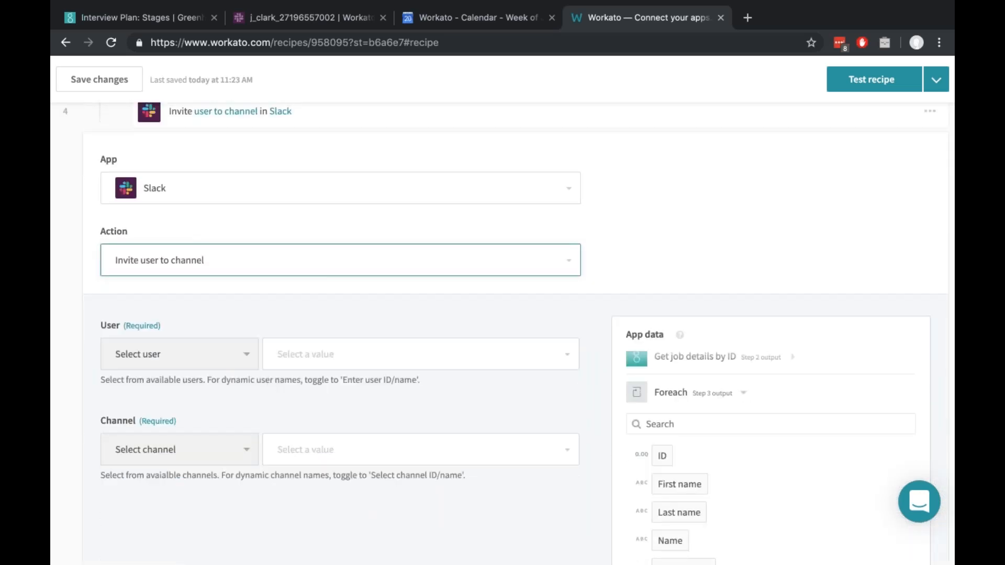
pyautogui.scroll(-2, 246, 420)
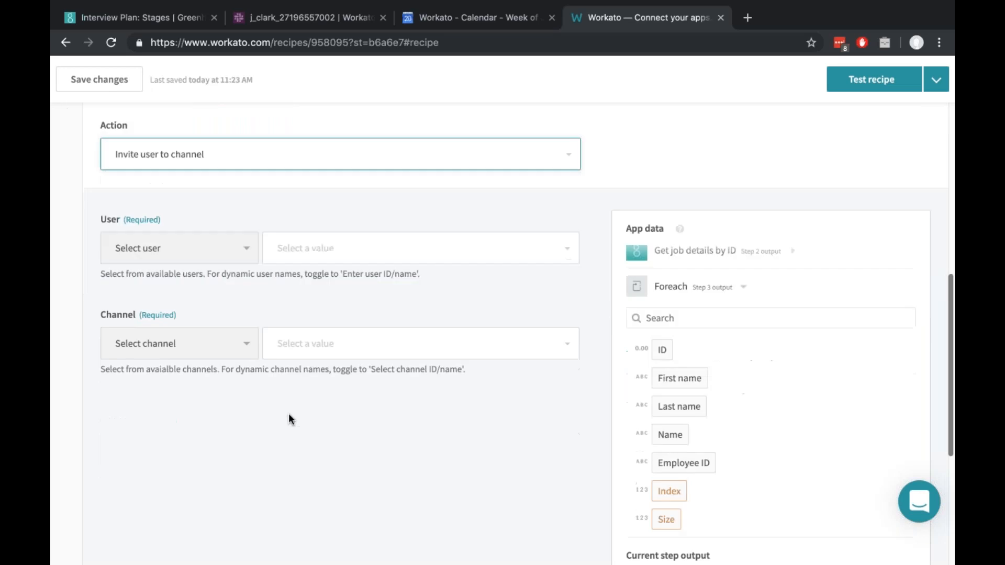
# - Switch the invite action's Channel field to "Enter channel ID/name" and its User field to "Enter user ID/name", and collapse the action
pyautogui.click(375, 244)
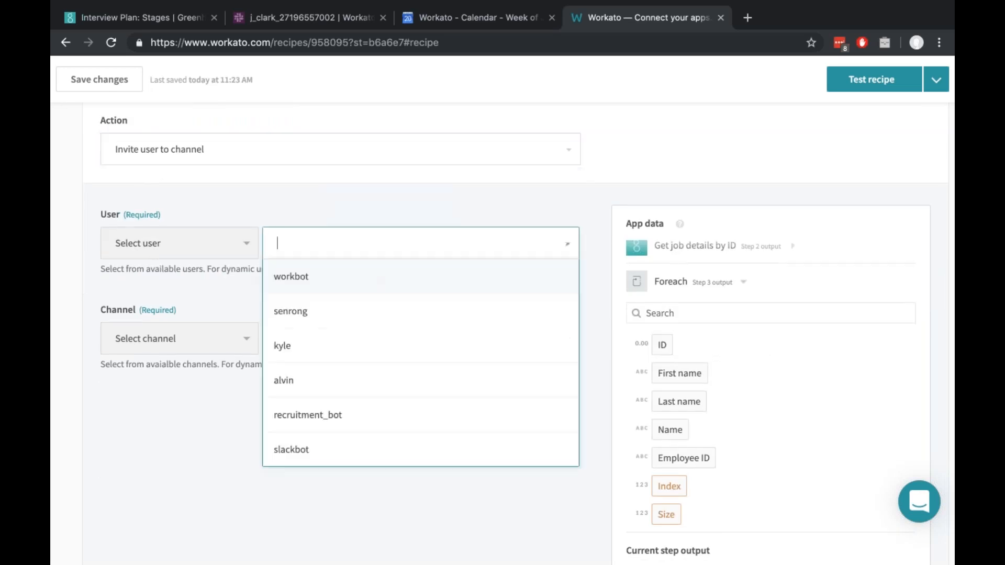
pyautogui.click(359, 492)
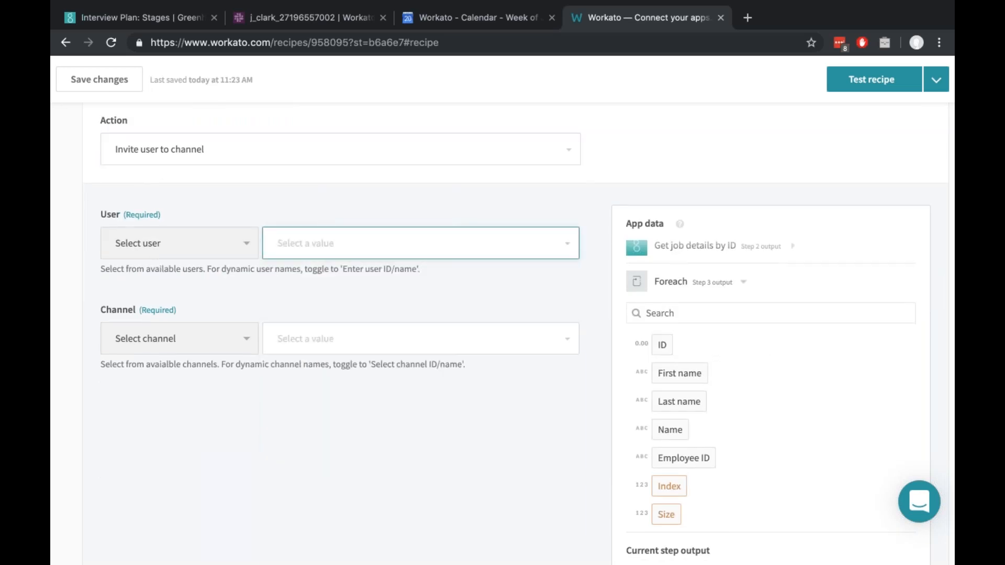
pyautogui.click(369, 339)
pyautogui.click(226, 434)
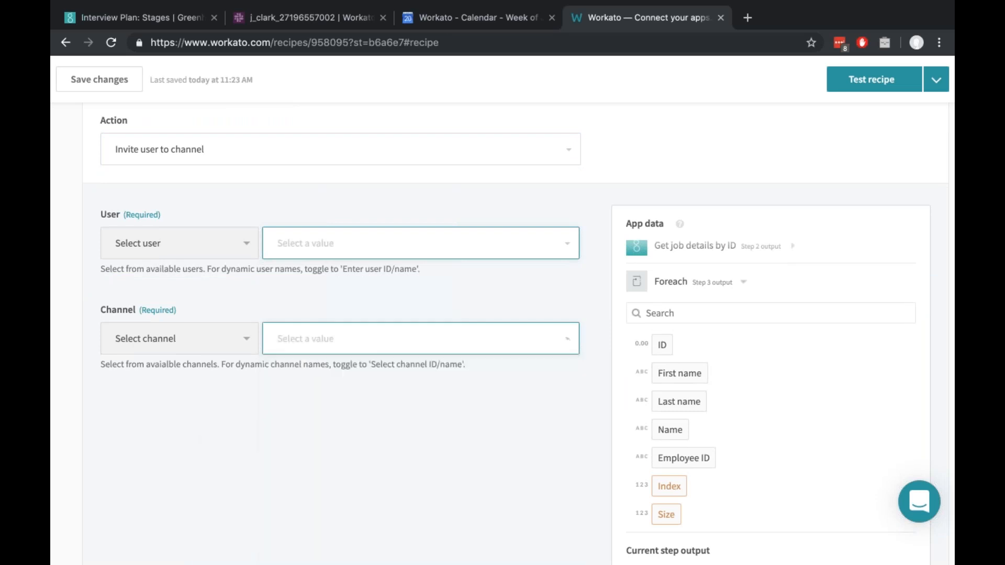
pyautogui.click(225, 347)
pyautogui.click(245, 409)
pyautogui.click(236, 246)
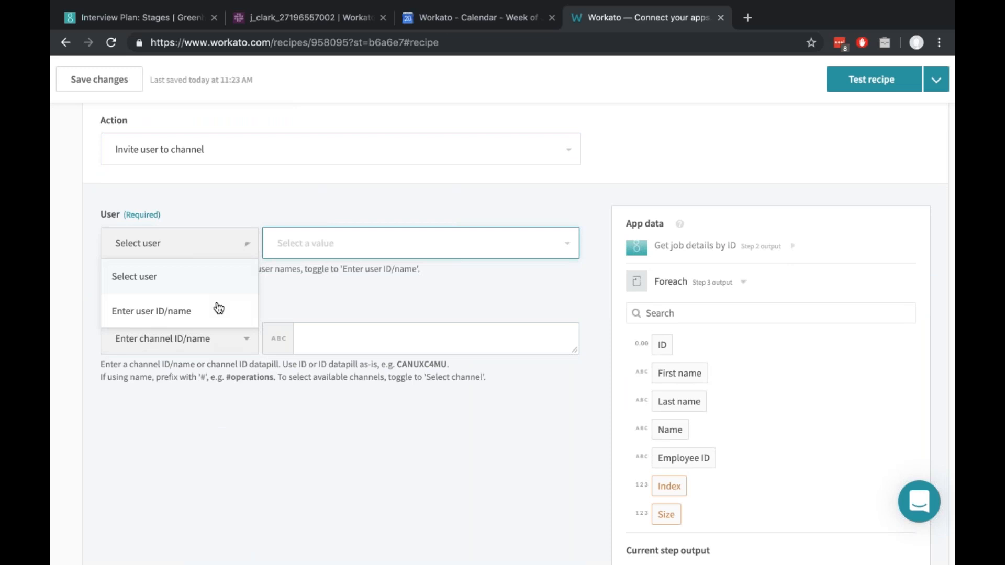
pyautogui.click(218, 308)
pyautogui.scroll(1, 340, 301)
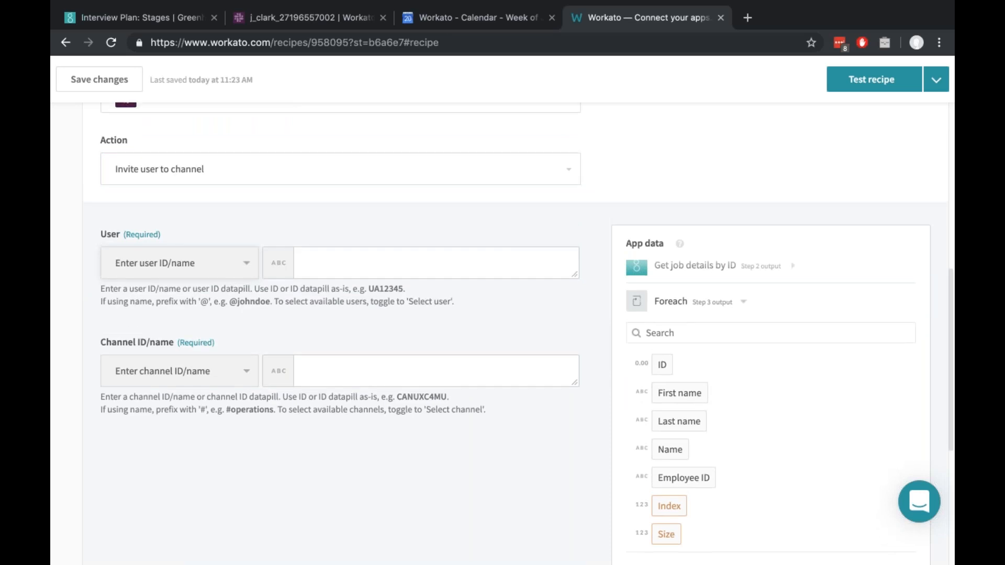
pyautogui.scroll(7, 288, 393)
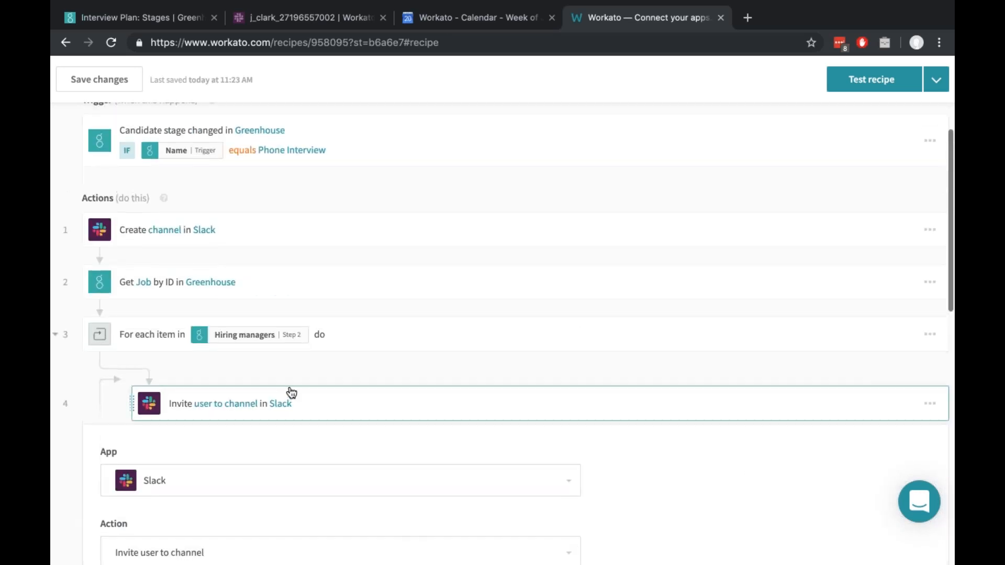
pyautogui.click(288, 395)
# - Review the recipe's overall step sequence and switch to Slack to view the candidate's interview channel
pyautogui.scroll(4, 236, 212)
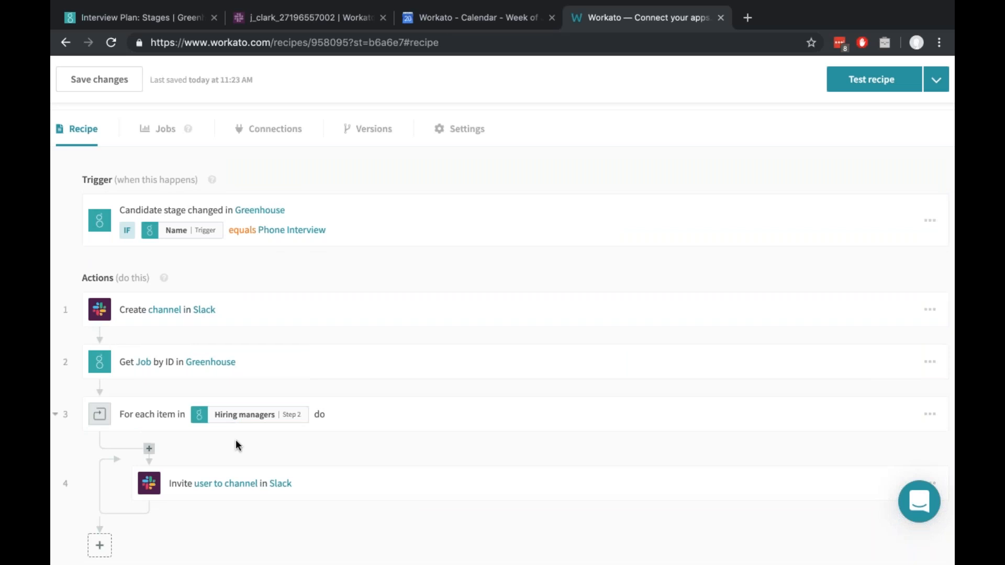
pyautogui.scroll(-2, 239, 445)
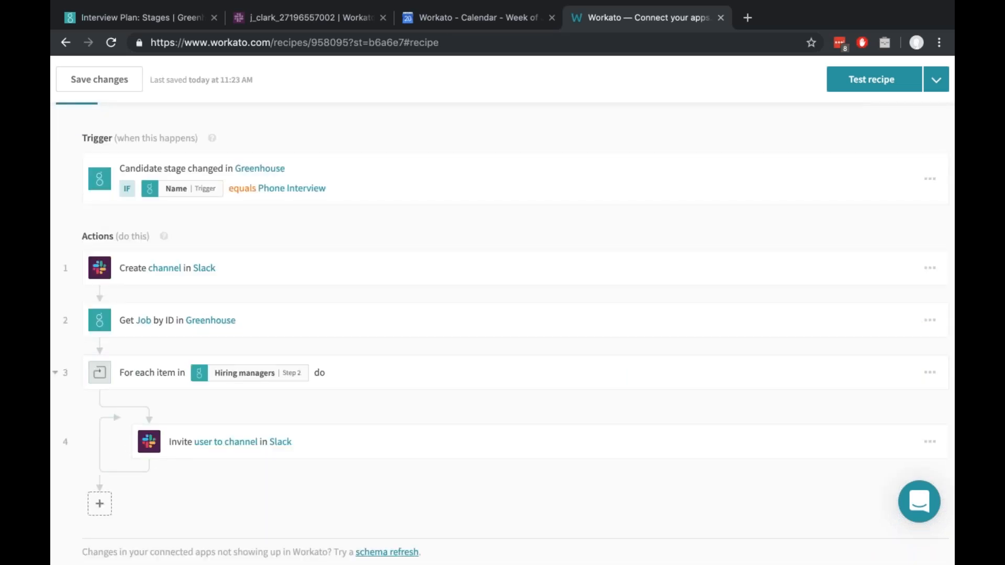
pyautogui.click(339, 32)
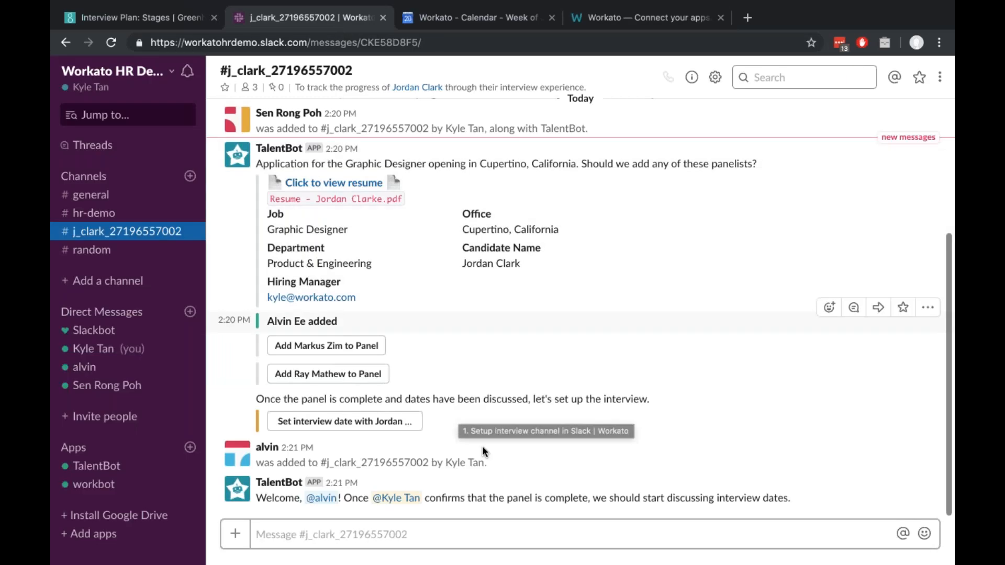